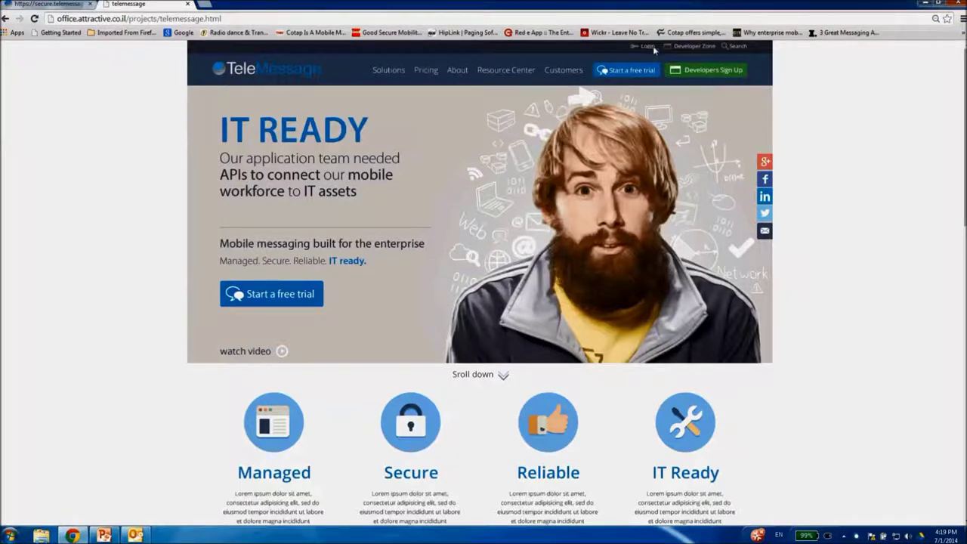
- Switch to the first browser tab with the admin Welcome page (30 available, 4 active users)
left_click(91, 4)
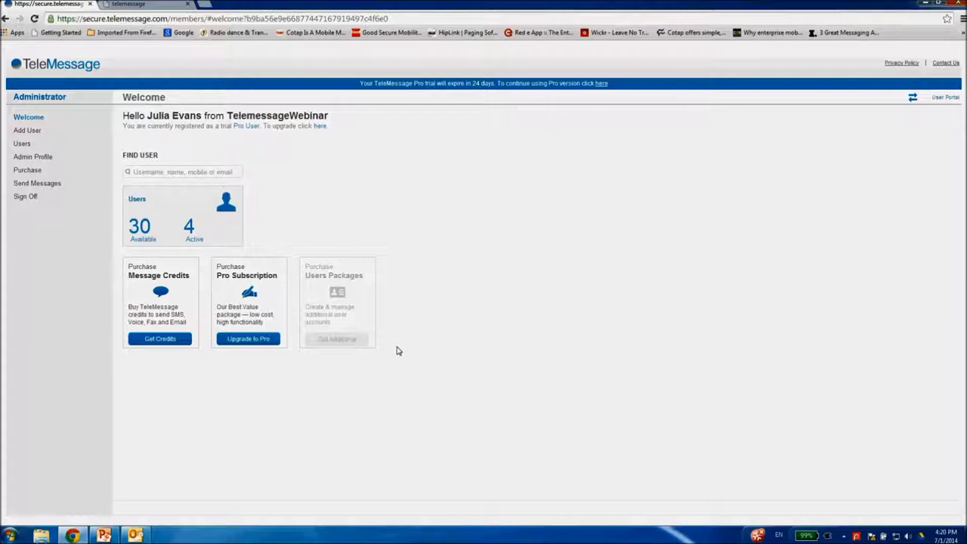
left_click(942, 99)
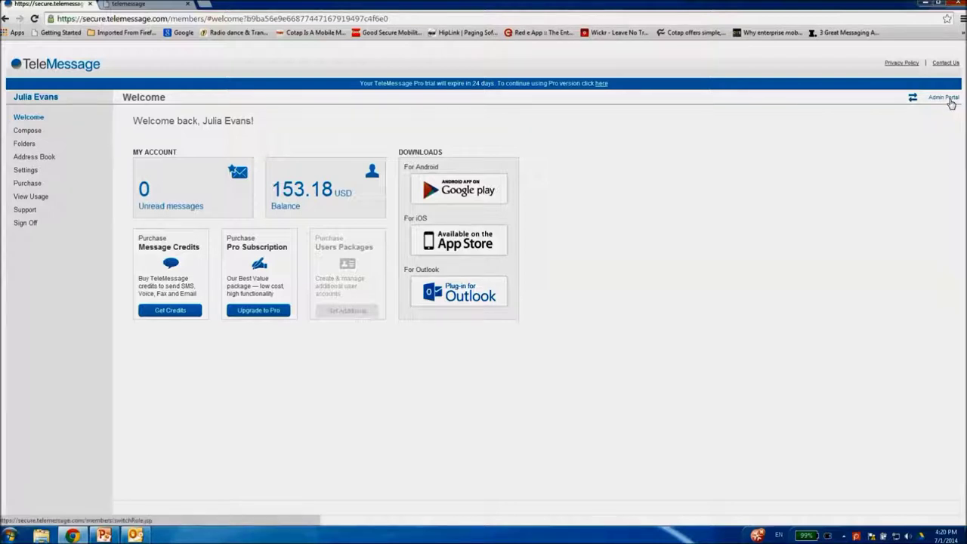
left_click(951, 99)
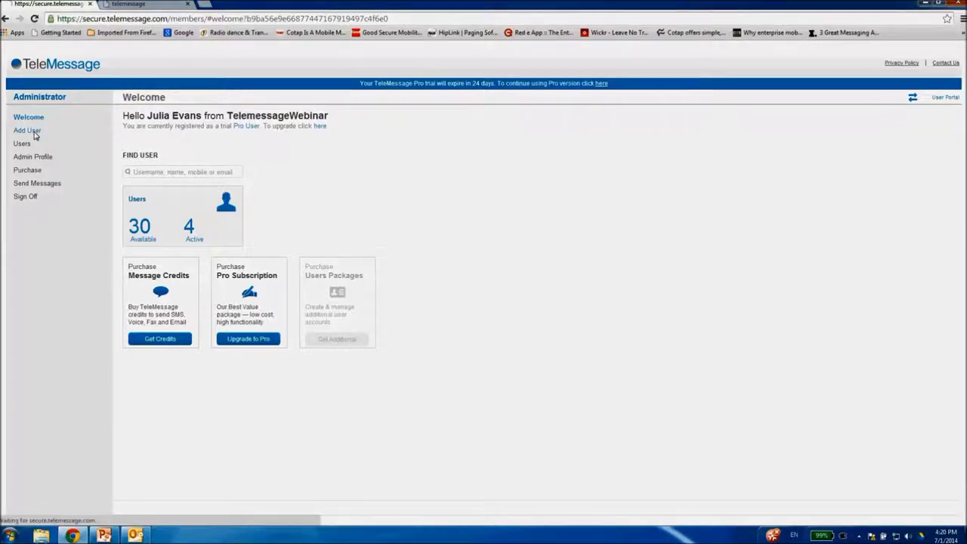
- On the Add User form, enter the new user's first name, last name and username
left_click(34, 132)
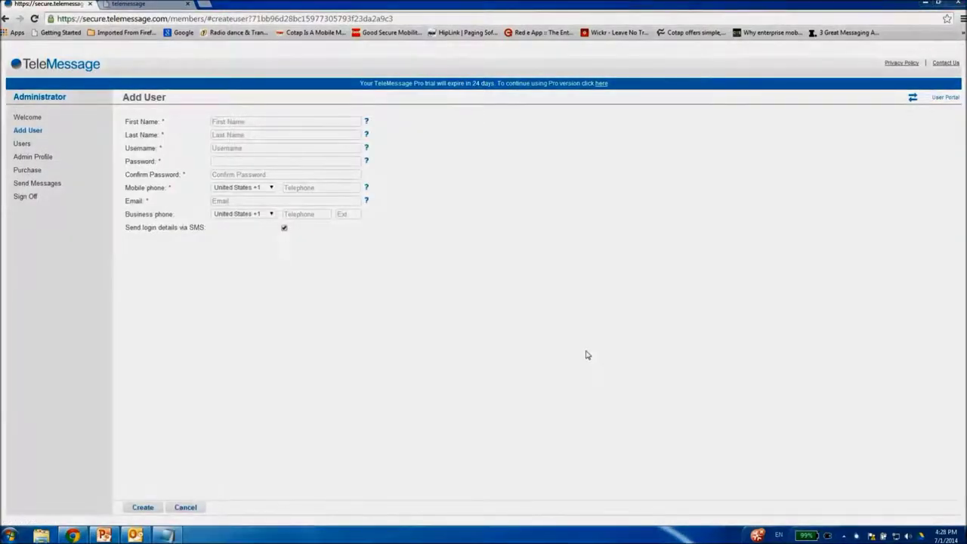
left_click(34, 132)
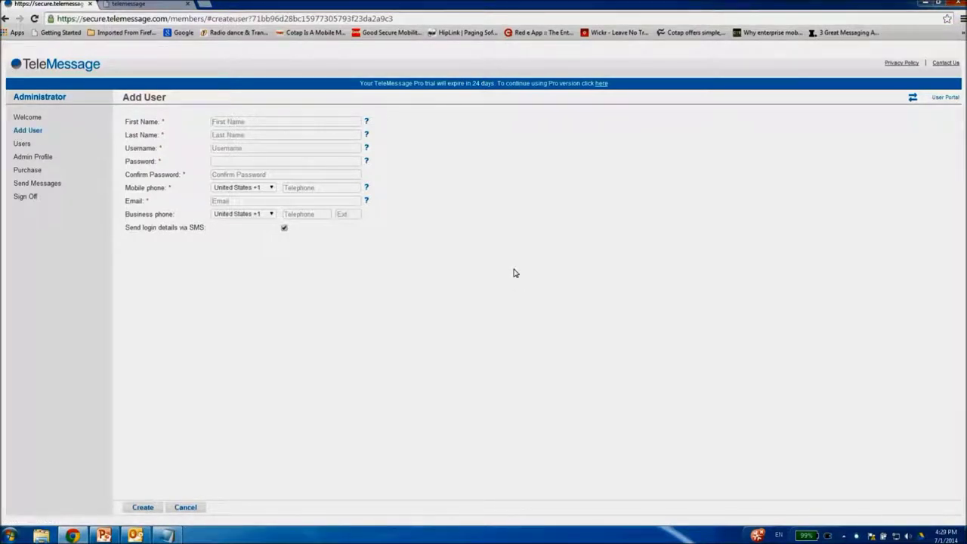
key("Tab")
key("Tab")
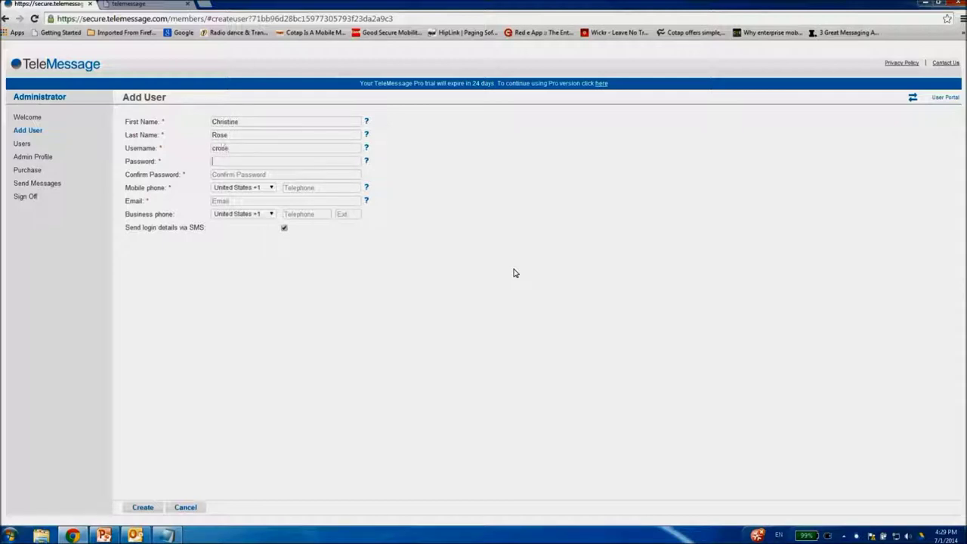
type("12345")
type("123")
type("456789")
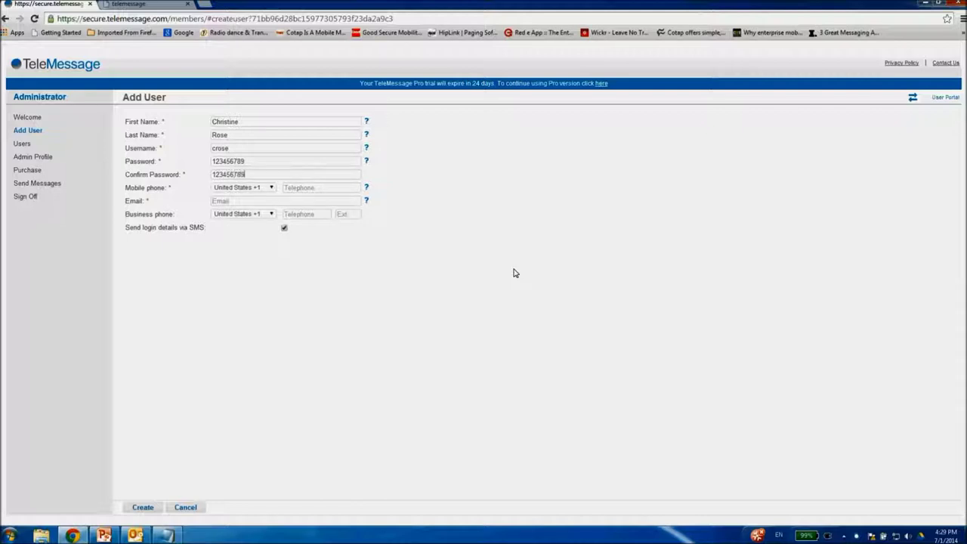
- Fill in the user's mobile number without the leading 1 and their e-mail, then create the account
left_click(340, 188)
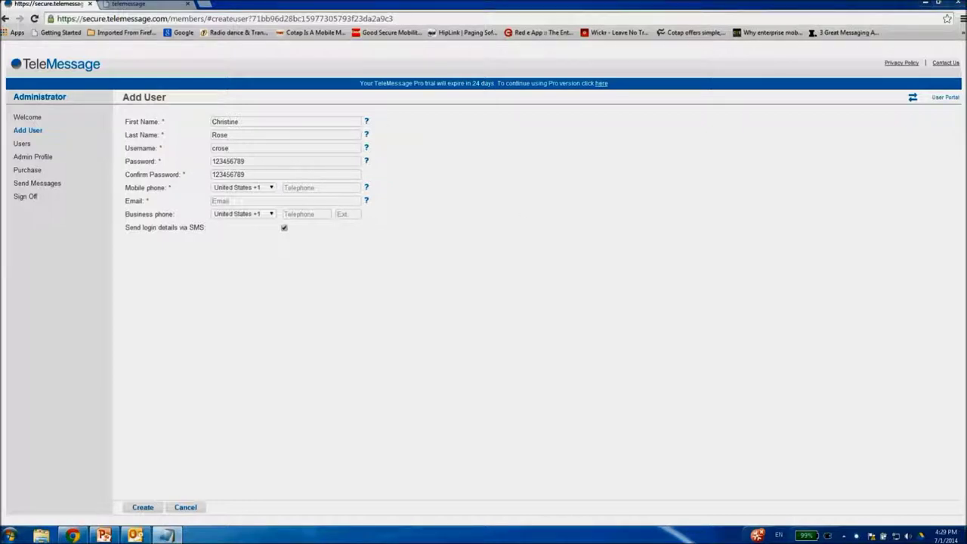
left_click(352, 190)
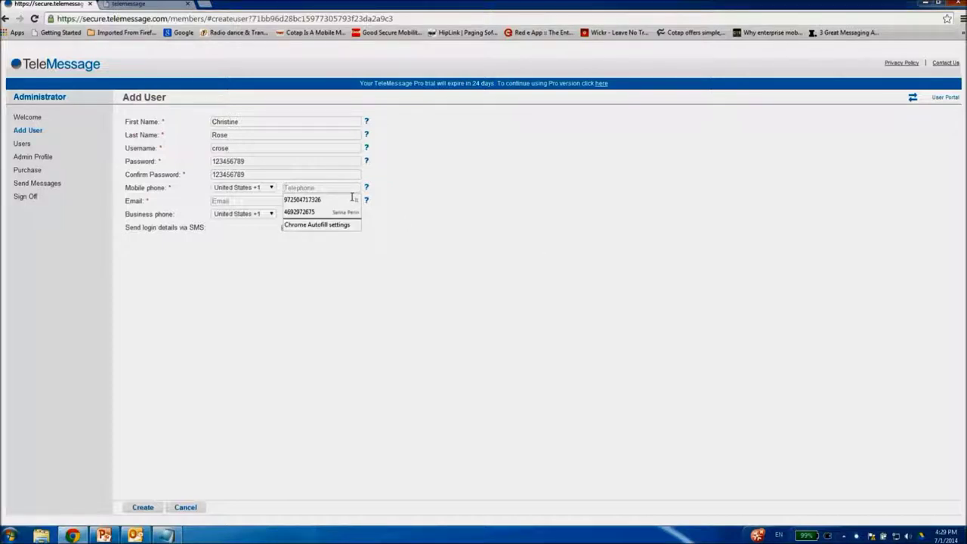
left_click(357, 198)
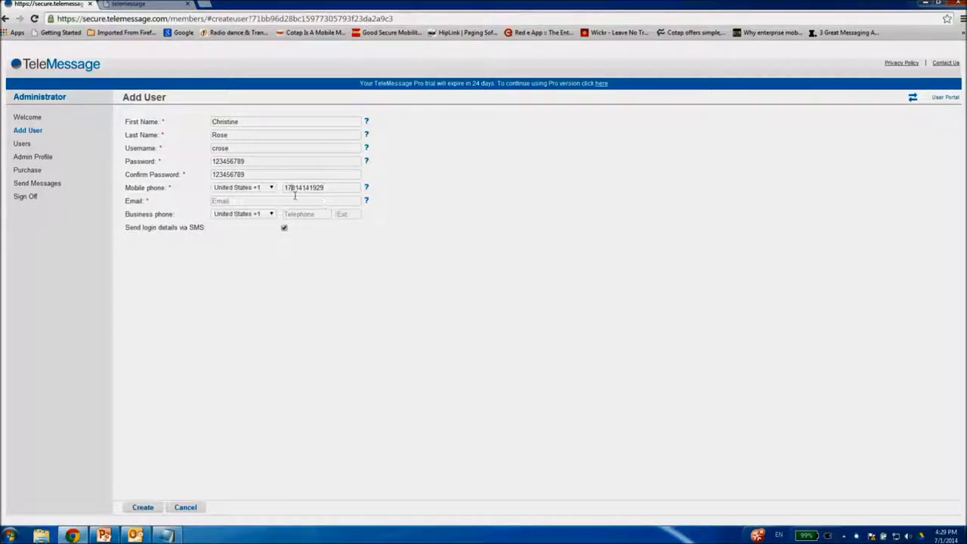
key("BackSpace")
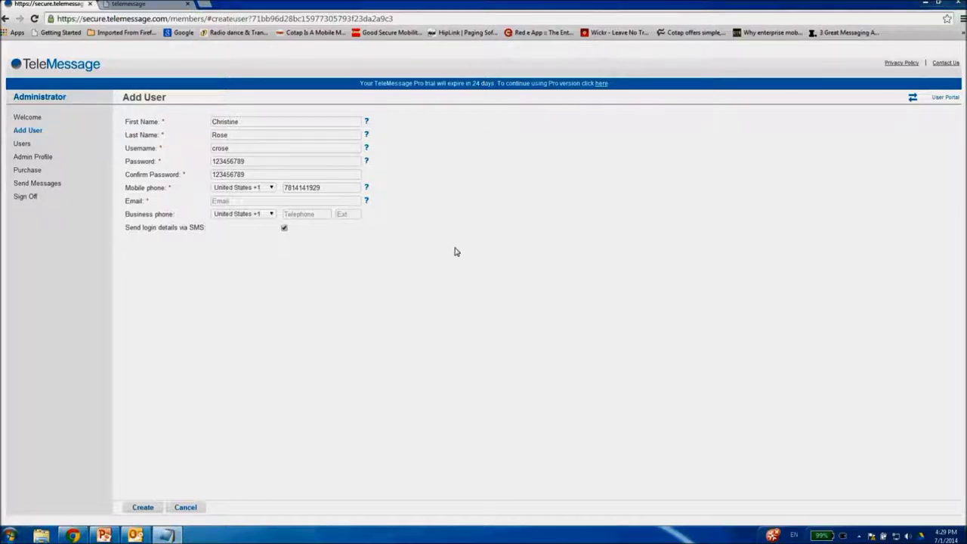
left_click(241, 203)
key("ctrl+v")
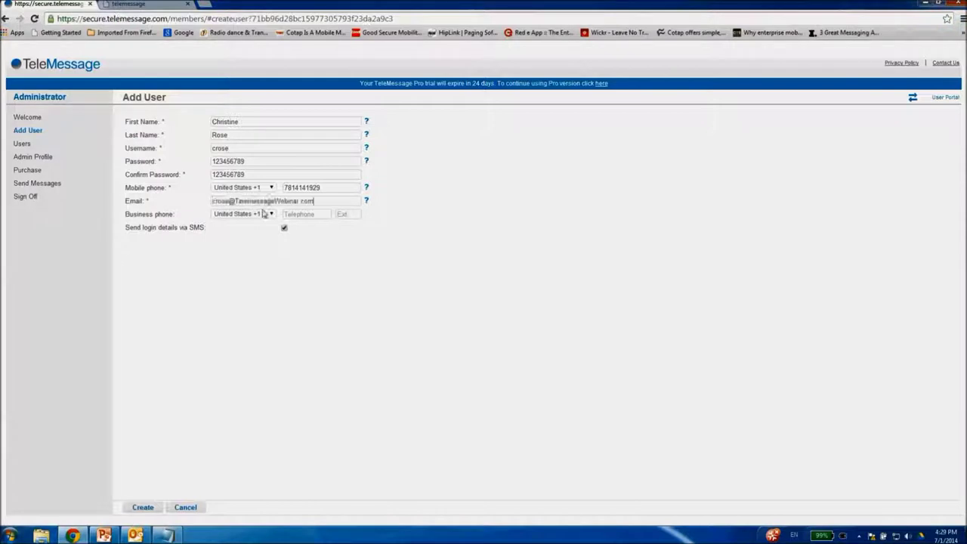
left_click(146, 506)
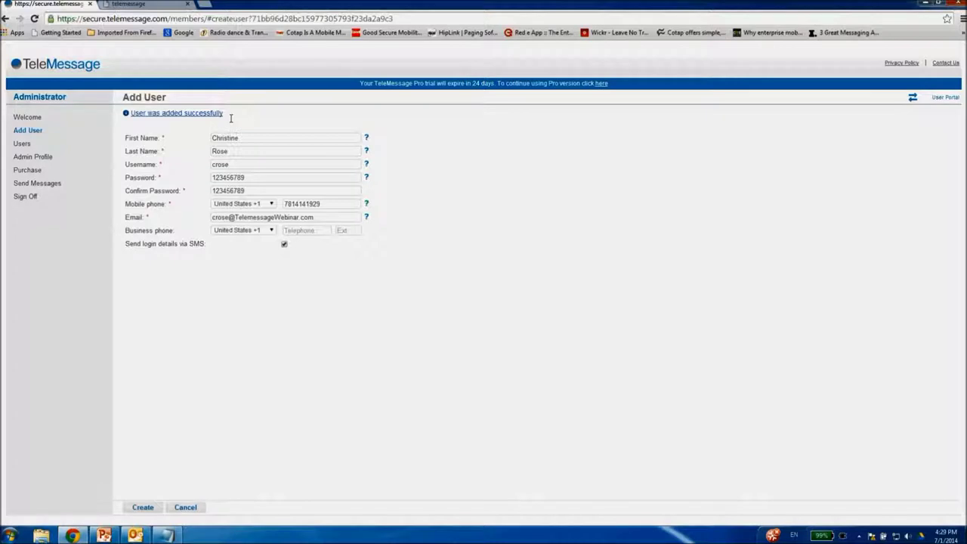
left_click_drag(231, 118, 160, 113)
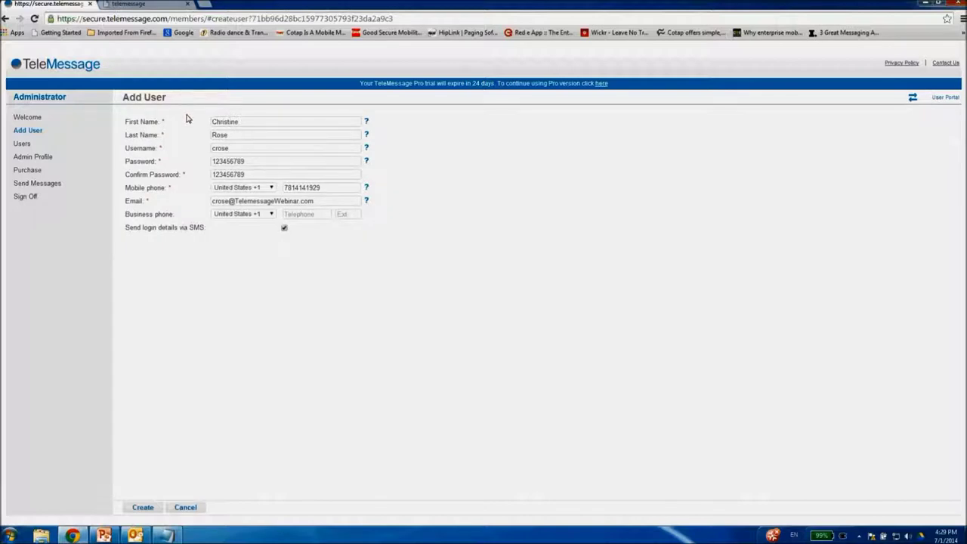
- Search the Users list by the first letters of the new user's name and open their account
left_click(23, 145)
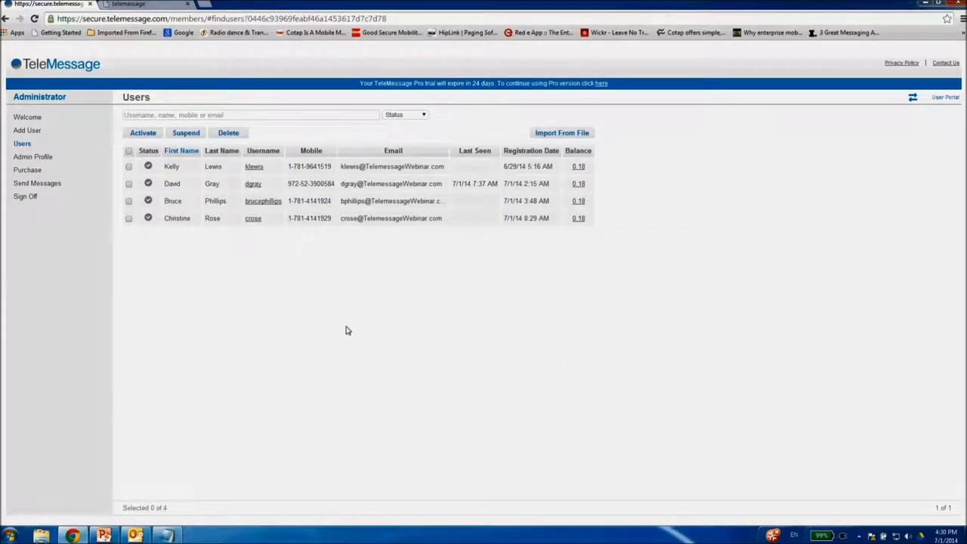
left_click(200, 116)
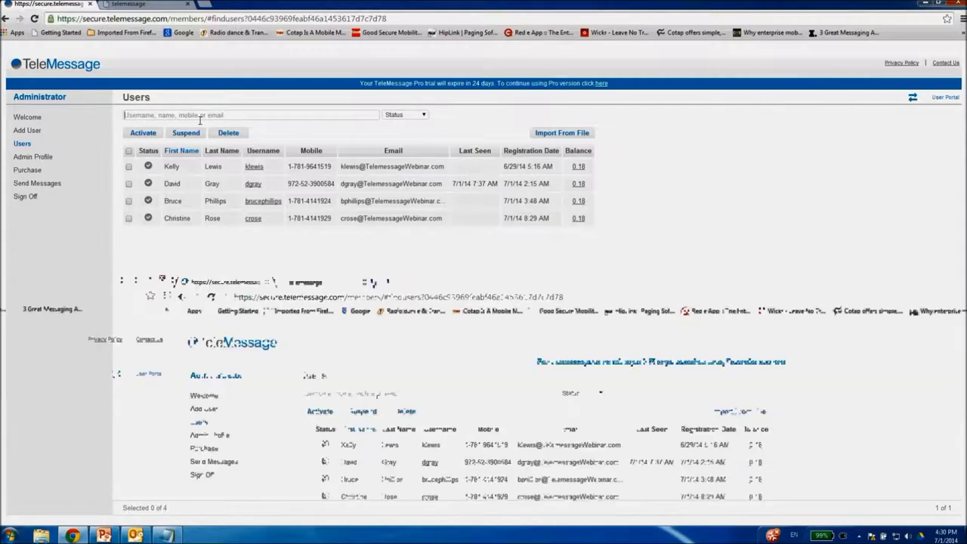
type("ch")
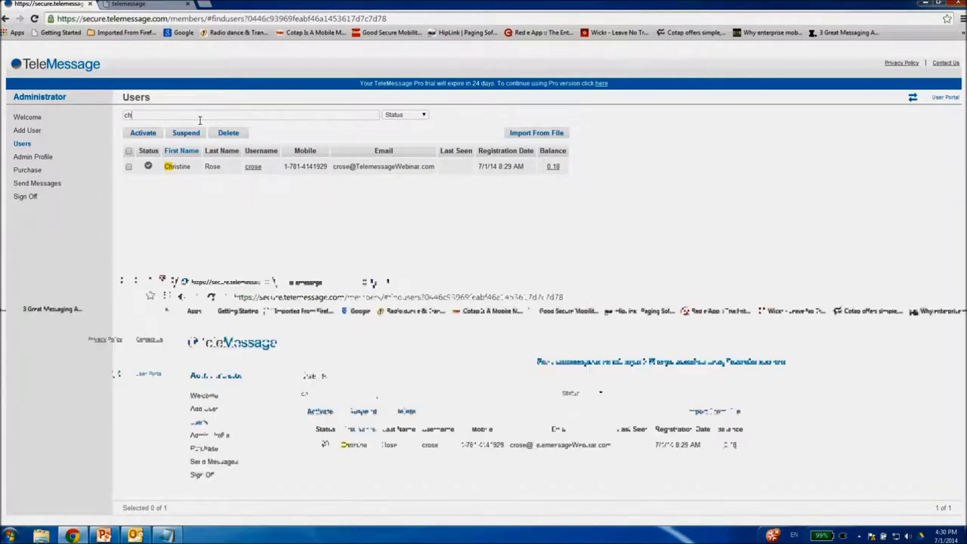
left_click(254, 167)
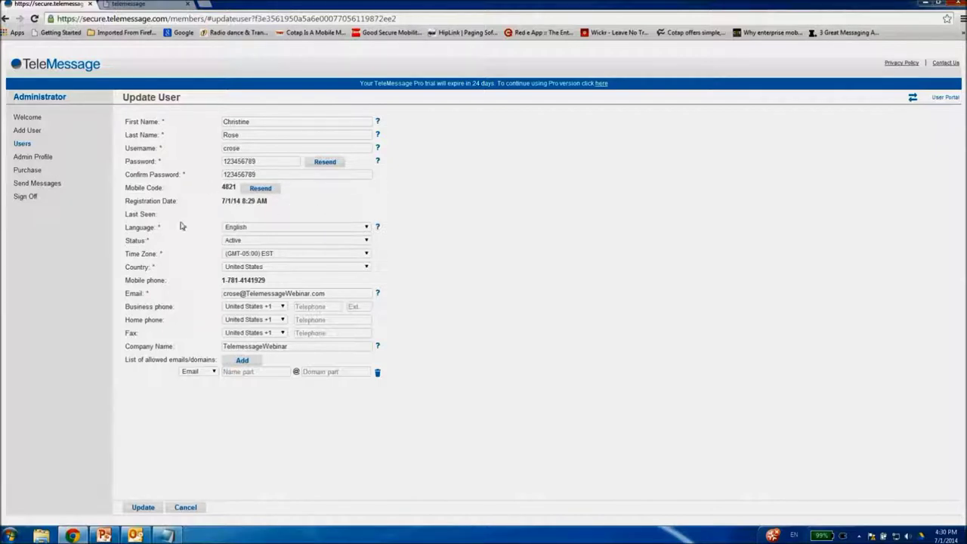
- Go back to the Users list showing four active users, each with a 0.18 balance
left_click(21, 145)
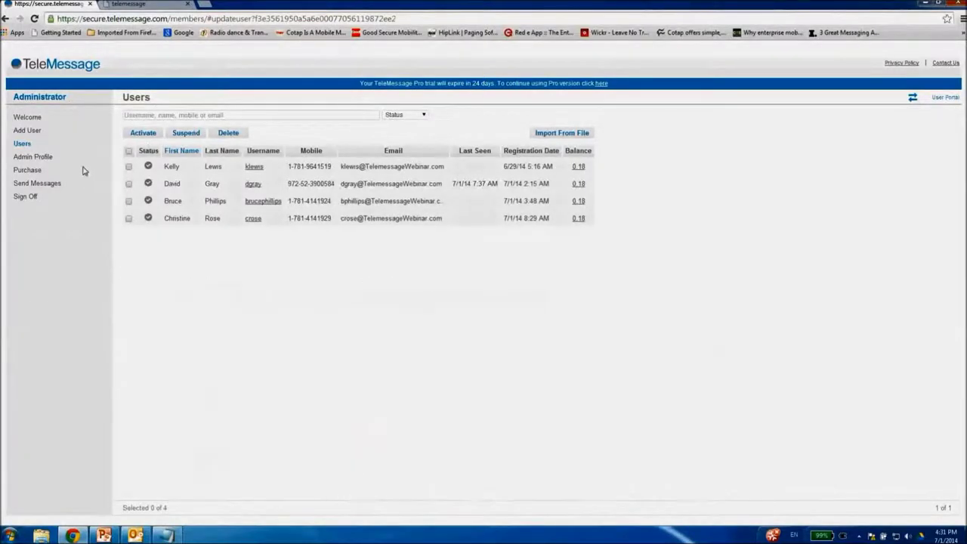
- Open the web portal's Purchase page
left_click(35, 171)
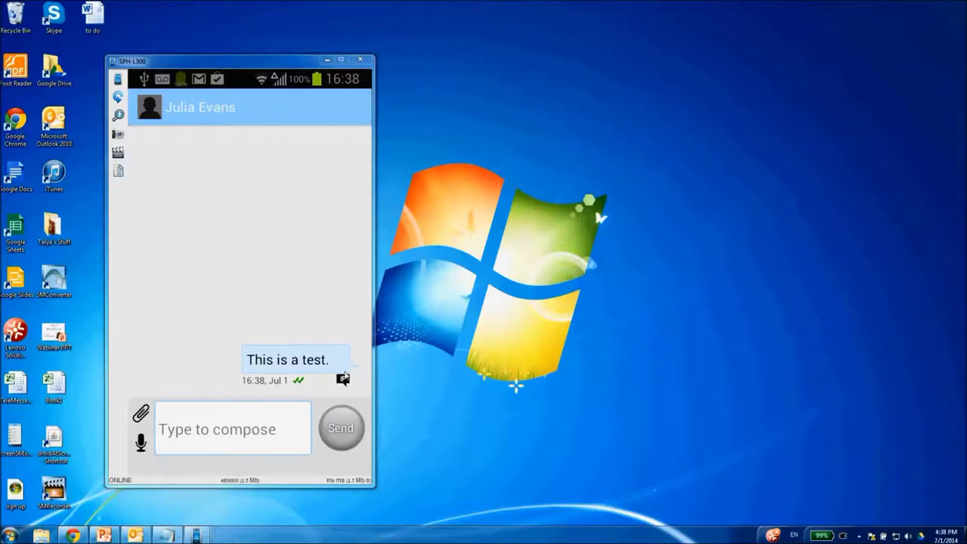
- Shift the phone mirror window slightly to the left
left_click_drag(355, 375, 342, 372)
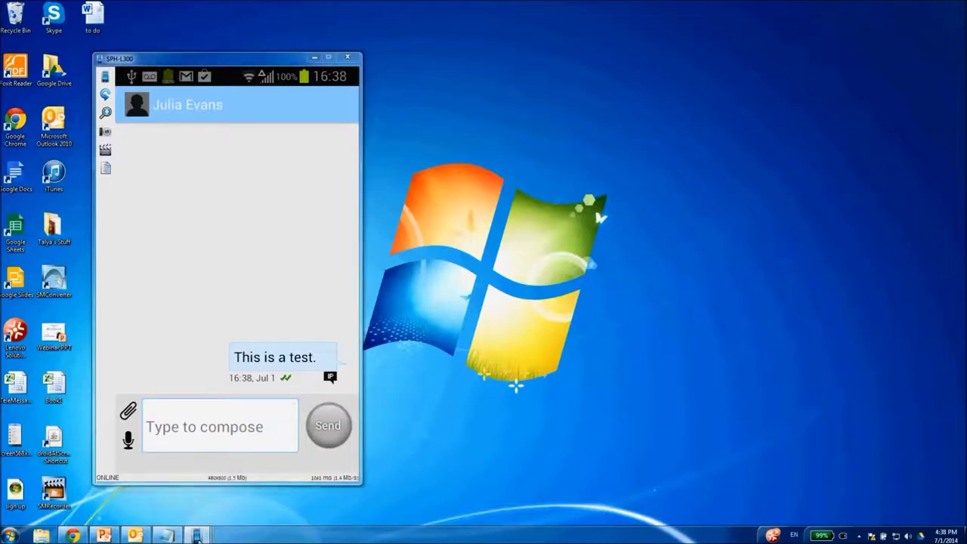
- Show the SPH-L710 phone's Messages list with the unread 'This is a test.' on top
mouse_move(200, 537)
left_click(329, 484)
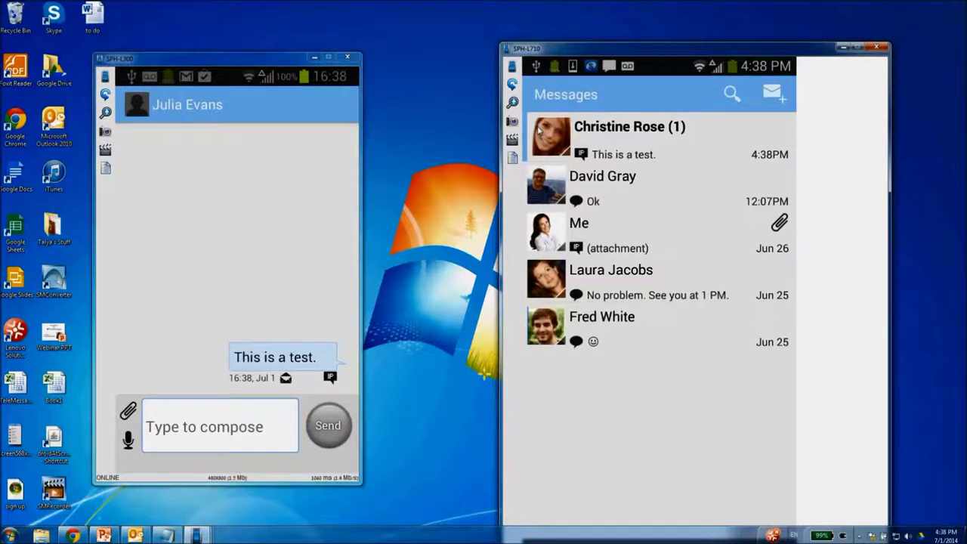
- Open the received test message on SPH-L710, then bring the SPH-L300 sender window forward
left_click(539, 130)
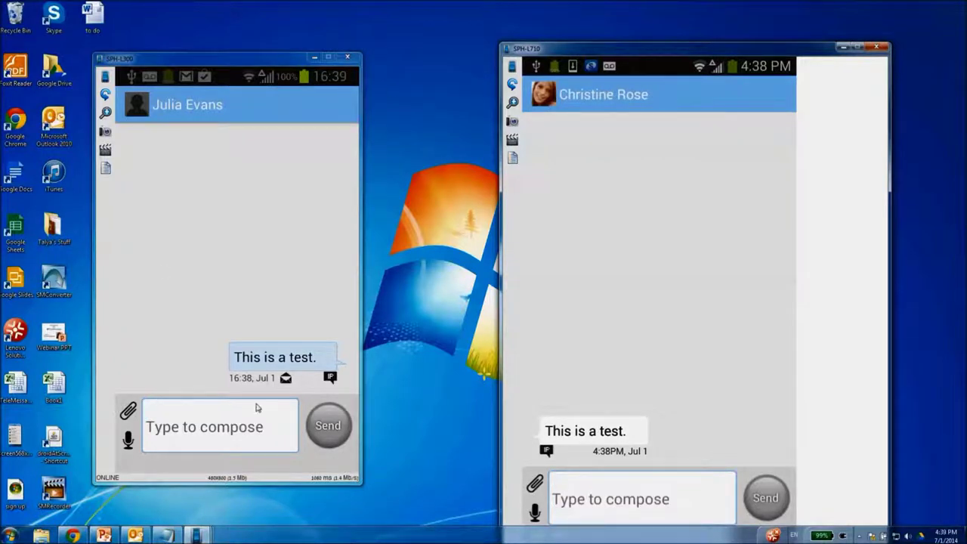
left_click_drag(298, 382, 295, 373)
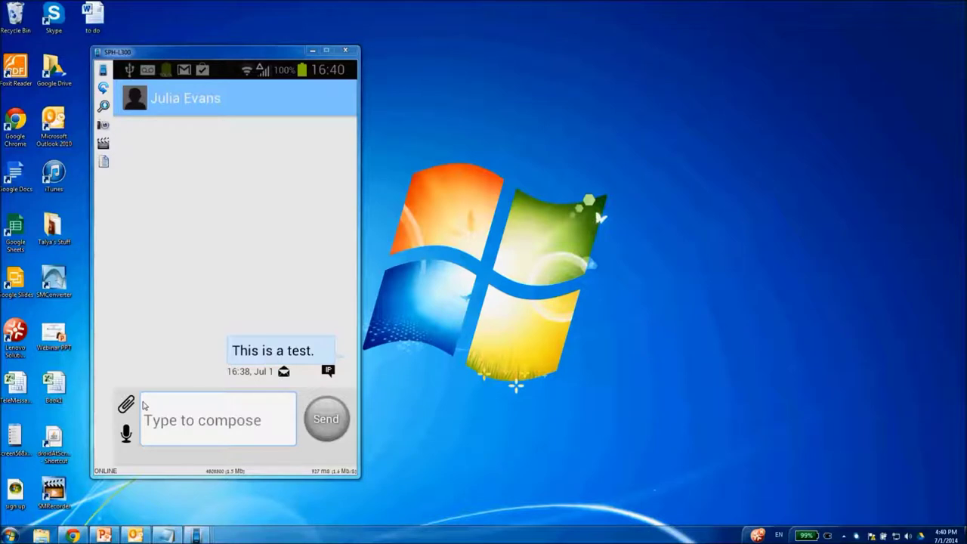
- Attach the Earth picture from the gallery and send it in the chat
left_click(126, 405)
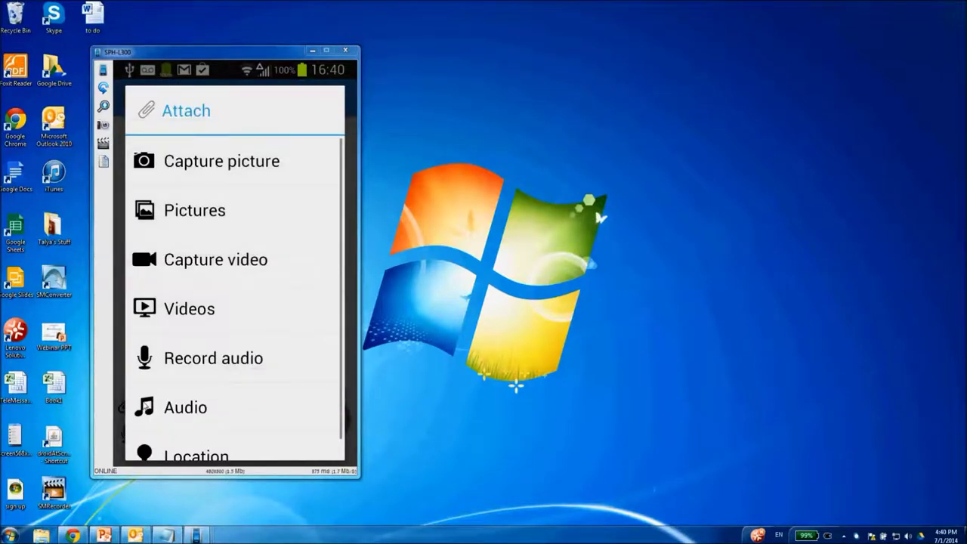
left_click(144, 406)
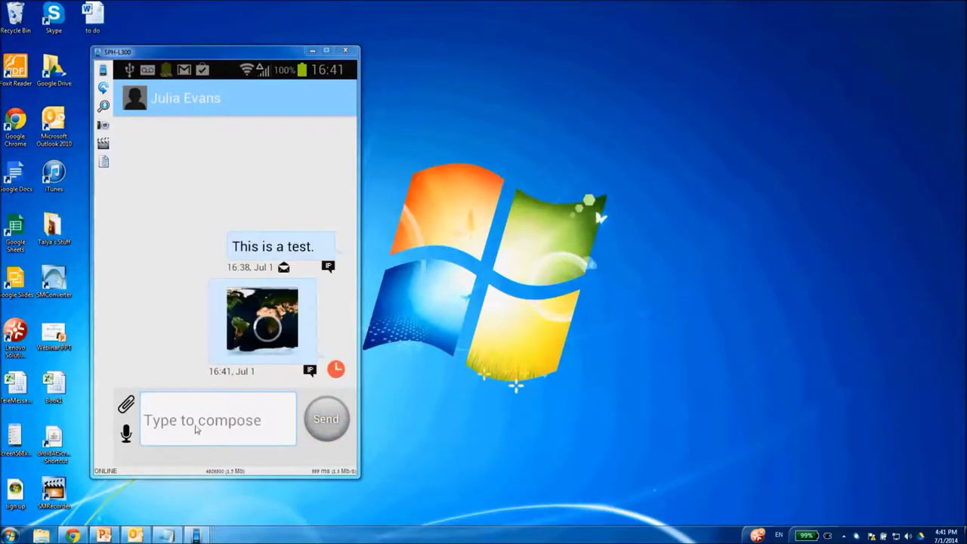
mouse_move(192, 537)
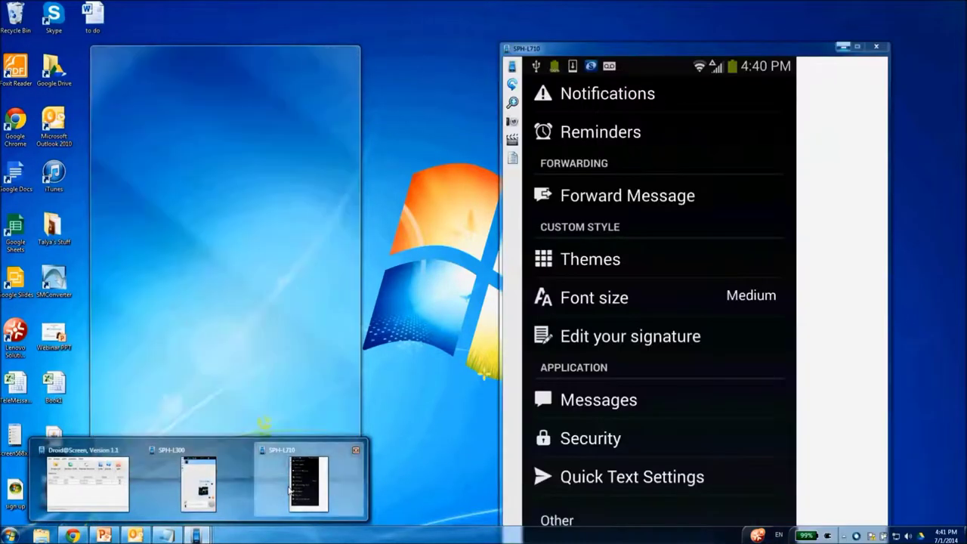
- On SPH-L710, open the conversation holding the received picture, then minimize the phone window
left_click(291, 487)
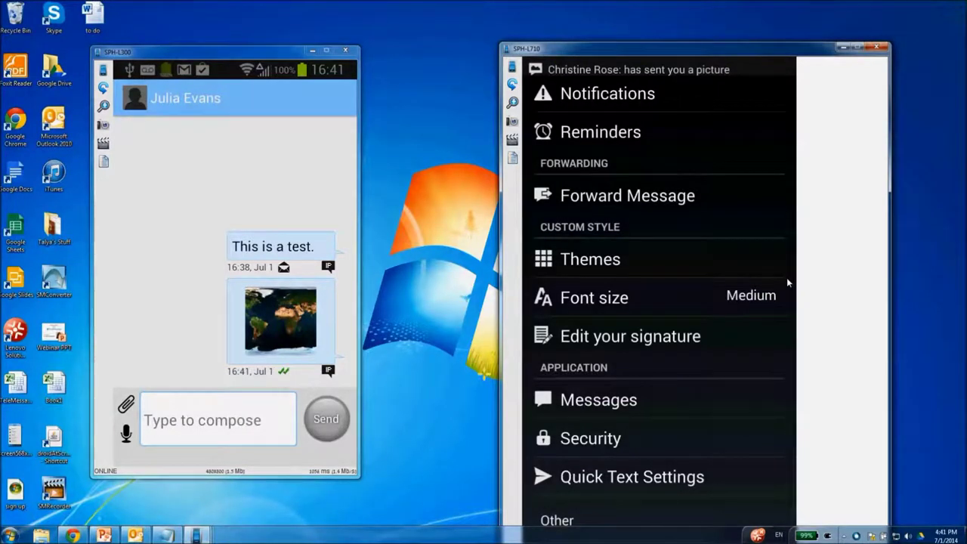
key("Escape")
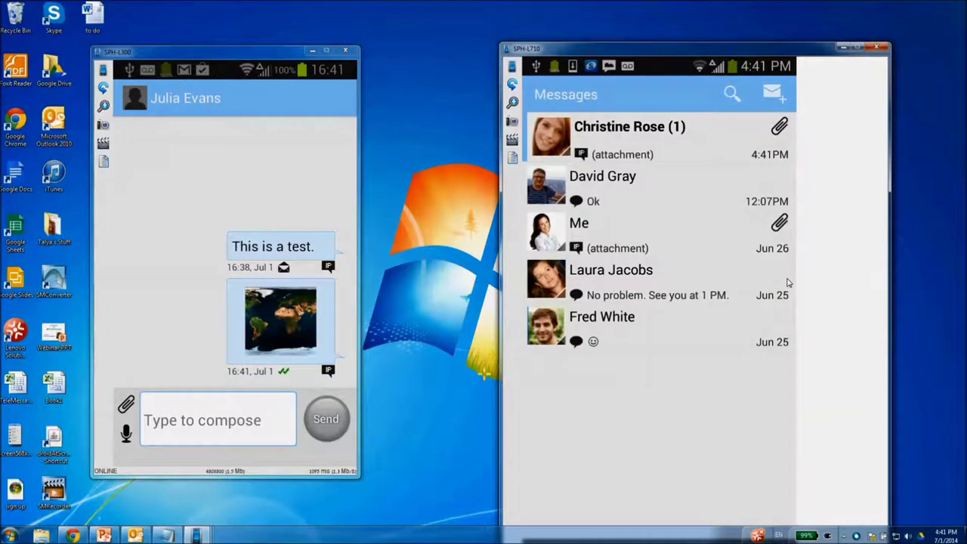
key("Return")
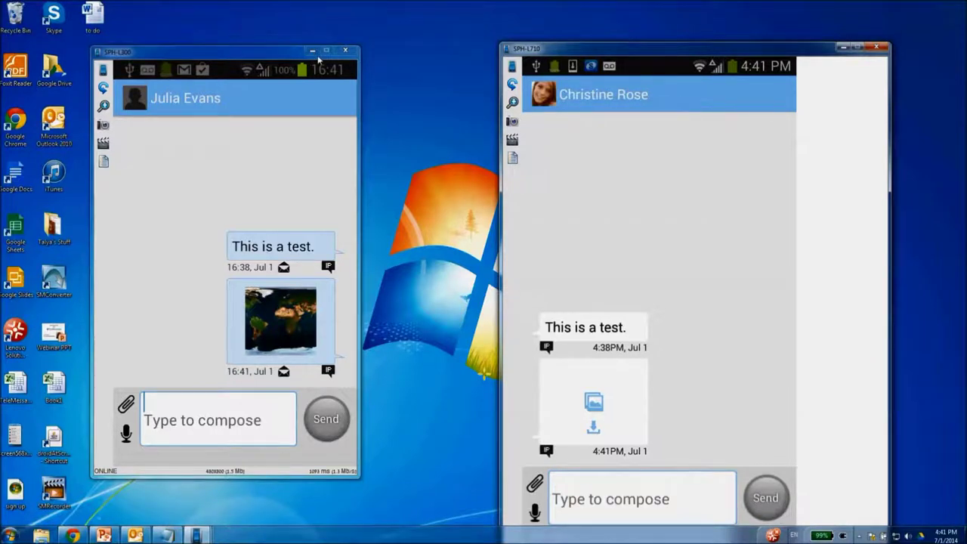
left_click(313, 53)
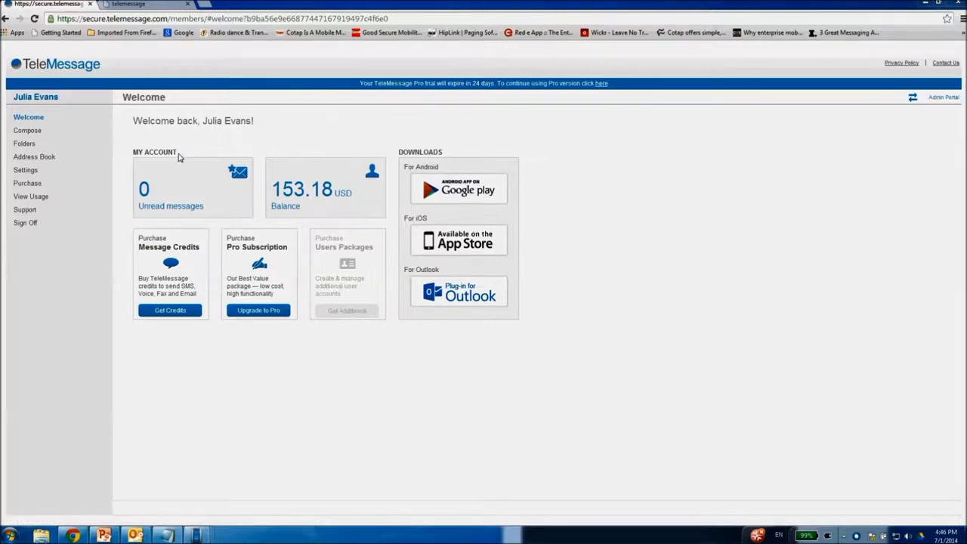
- Open the Inbox of nine received messages and highlight the newest 7/1/14 message
left_click(193, 212)
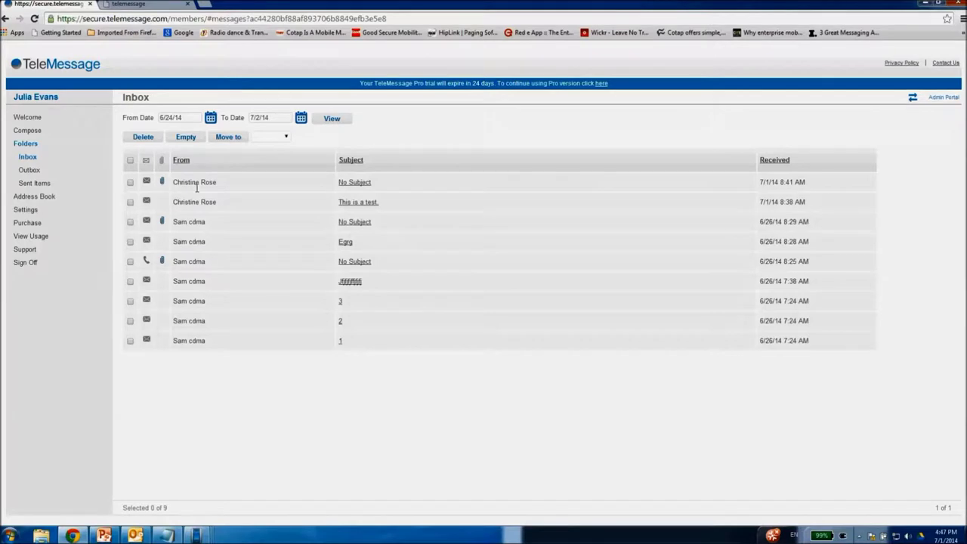
left_click_drag(820, 188, 160, 187)
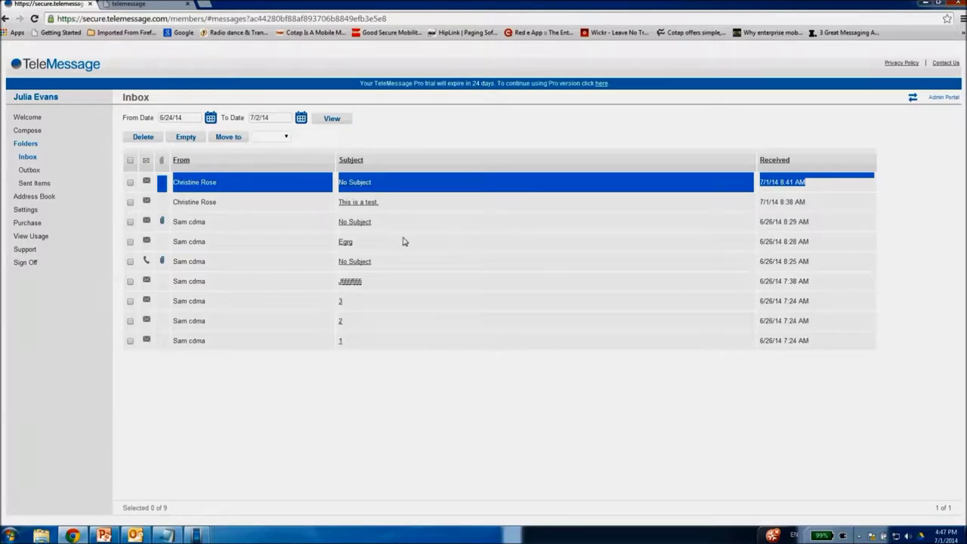
left_click(398, 181)
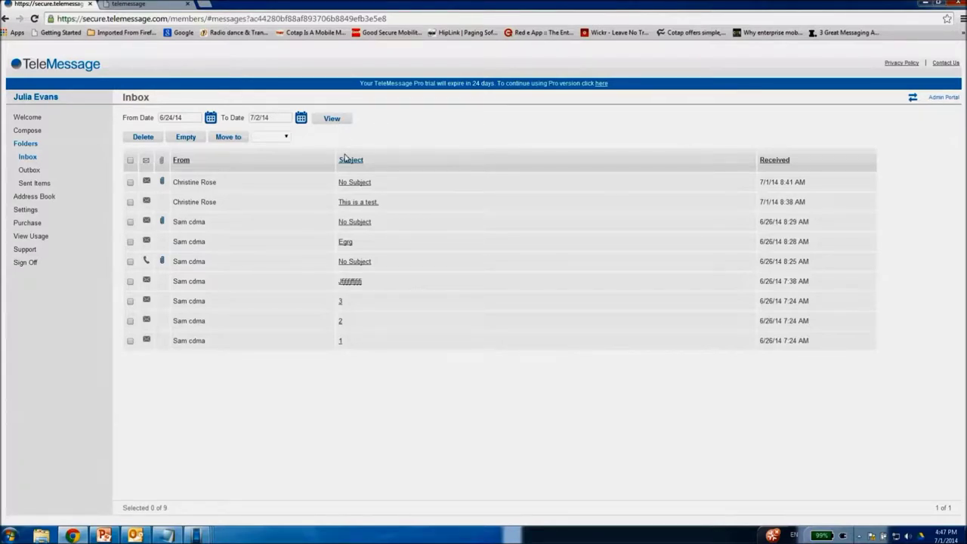
- Compose a short 'Hi' greeting to the pasted number's (Mobile) address and send it
left_click(38, 133)
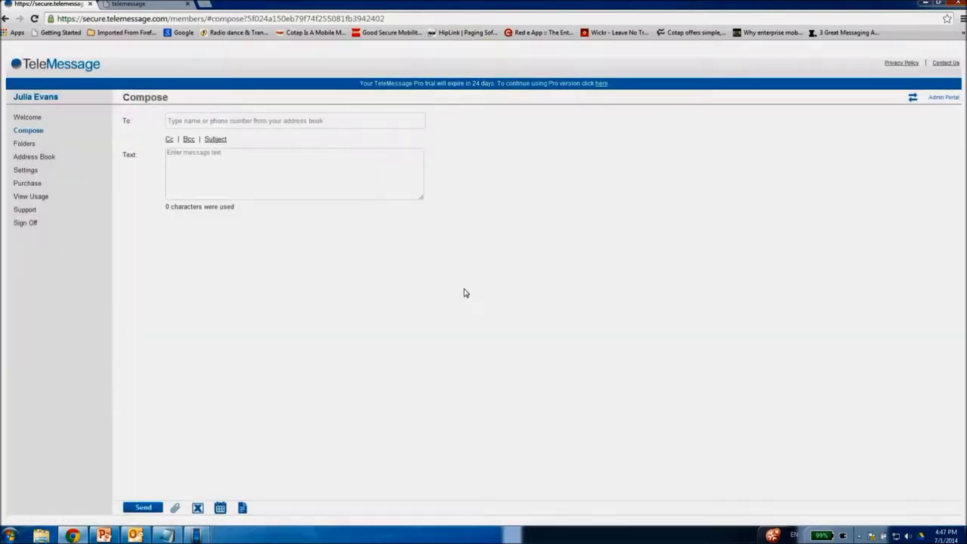
key("ctrl+v")
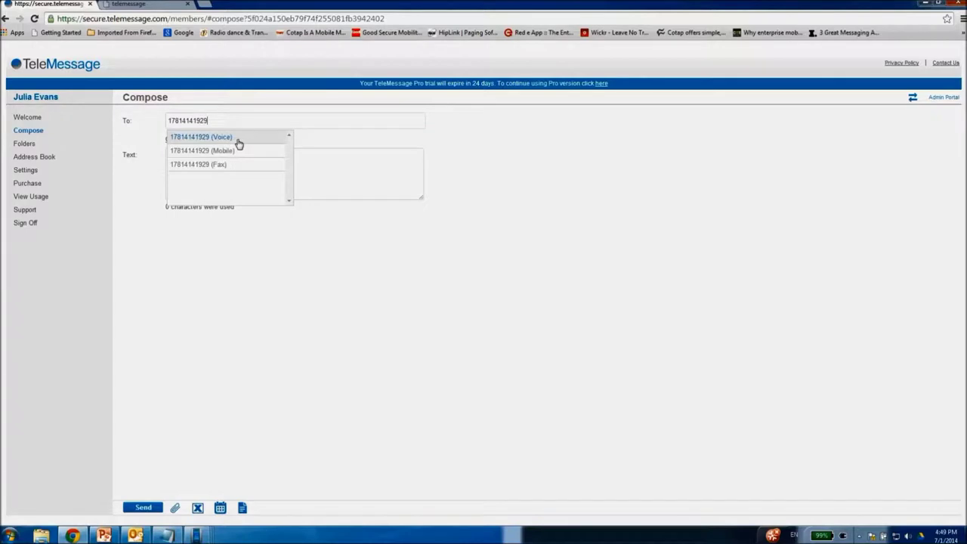
left_click(238, 150)
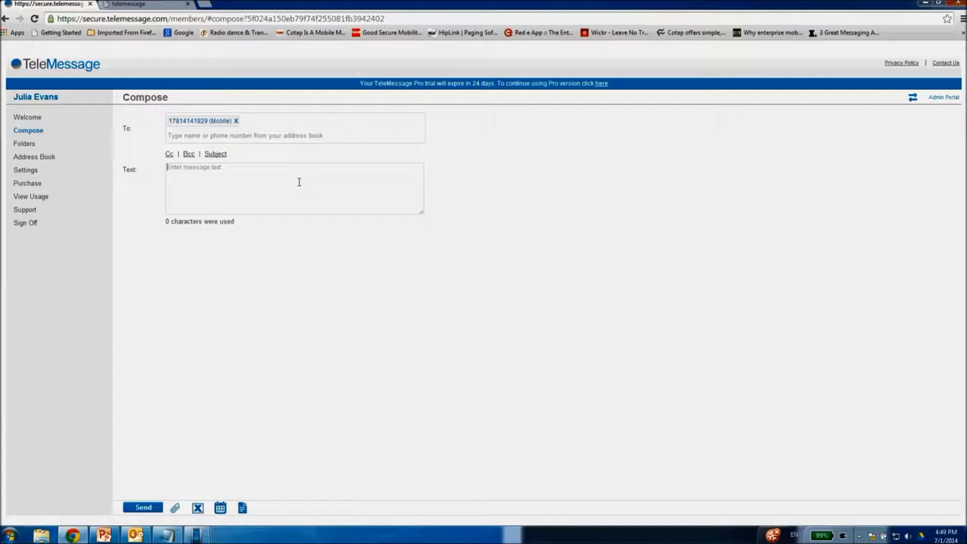
type("Hi Christine")
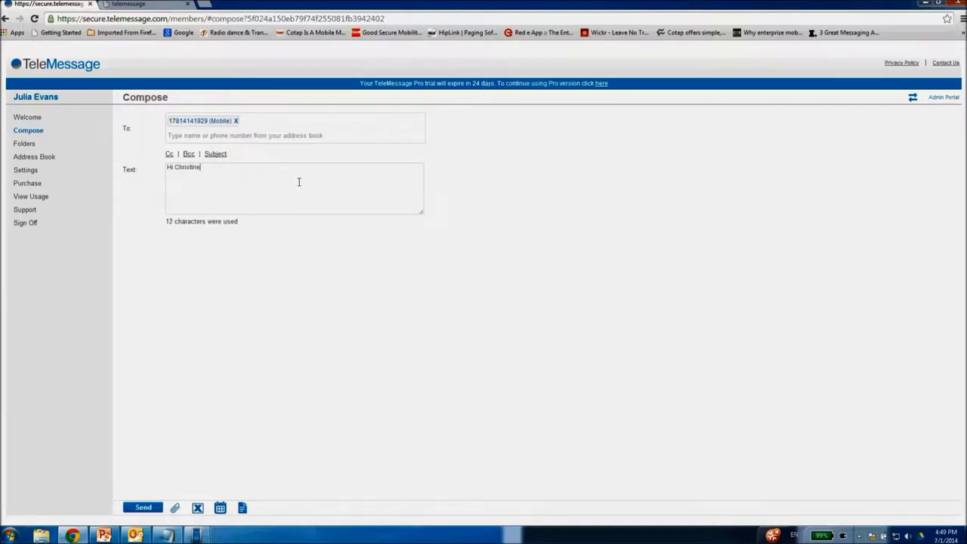
left_click(144, 508)
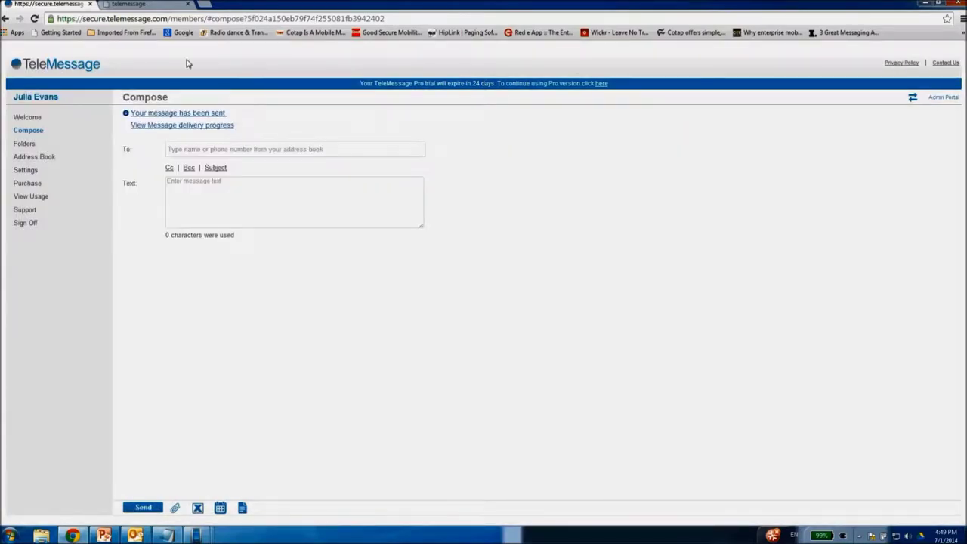
- Check the SMS delivered mark in delivery progress, then bring up the SPH-L300 phone emulator
left_click(226, 127)
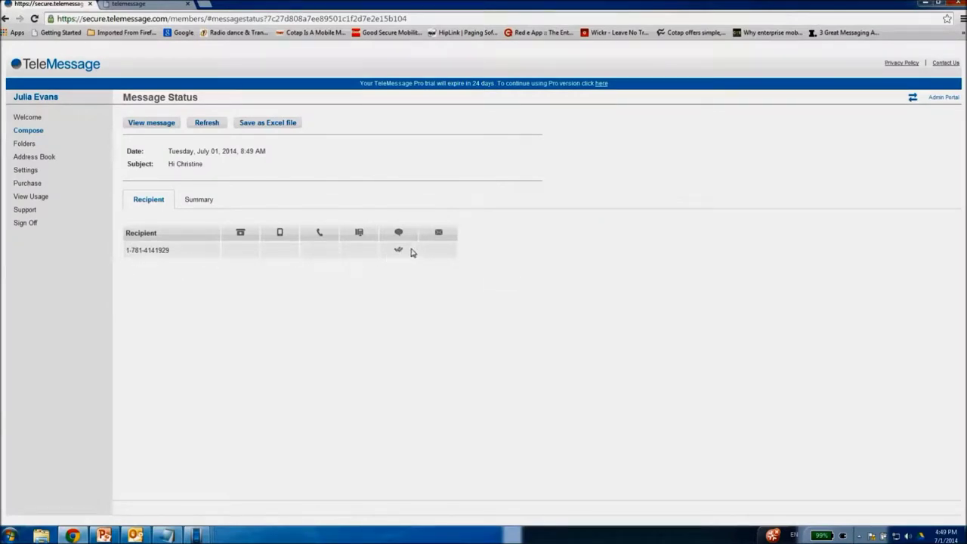
left_click(399, 251)
left_click(416, 257)
mouse_move(197, 537)
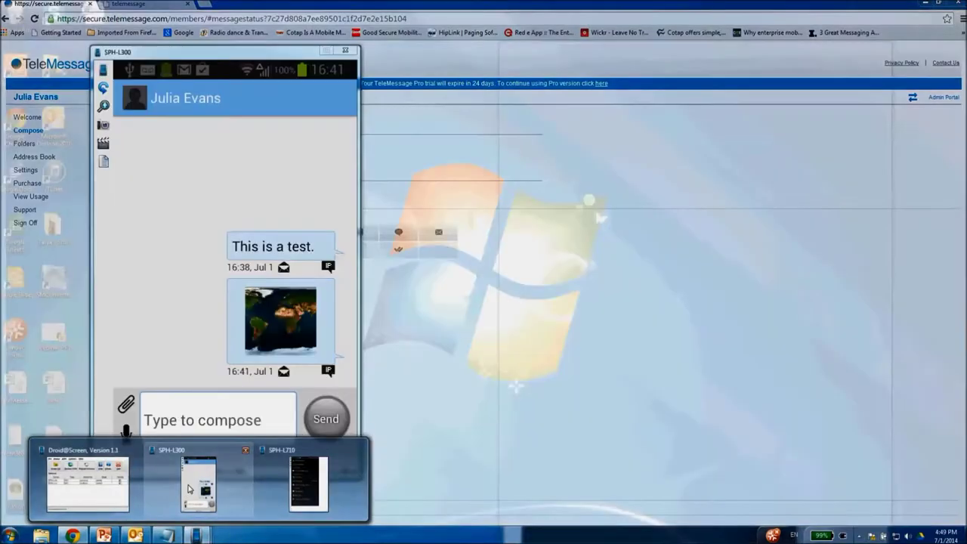
left_click(190, 485)
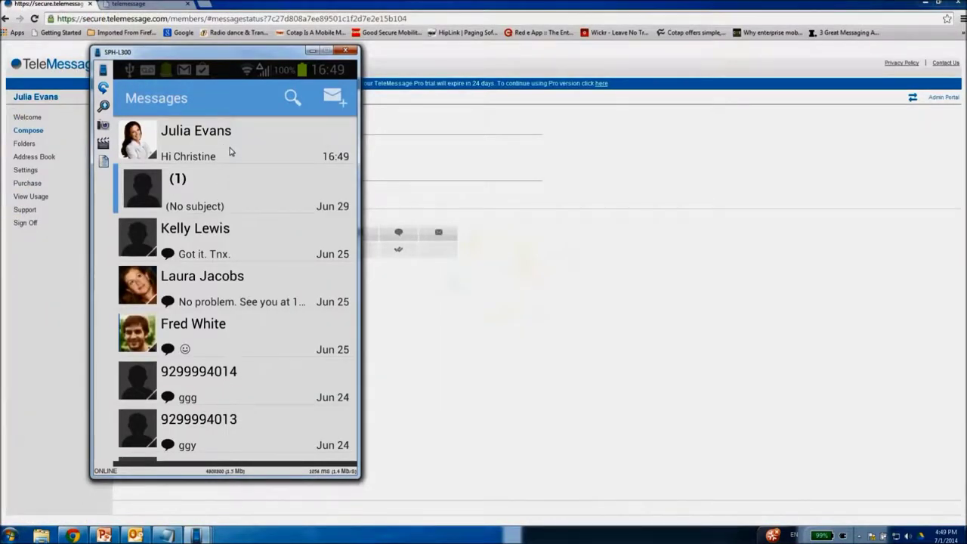
- Open the newest conversation on the phone, then minimize the emulator to reveal Message Status
left_click(231, 152)
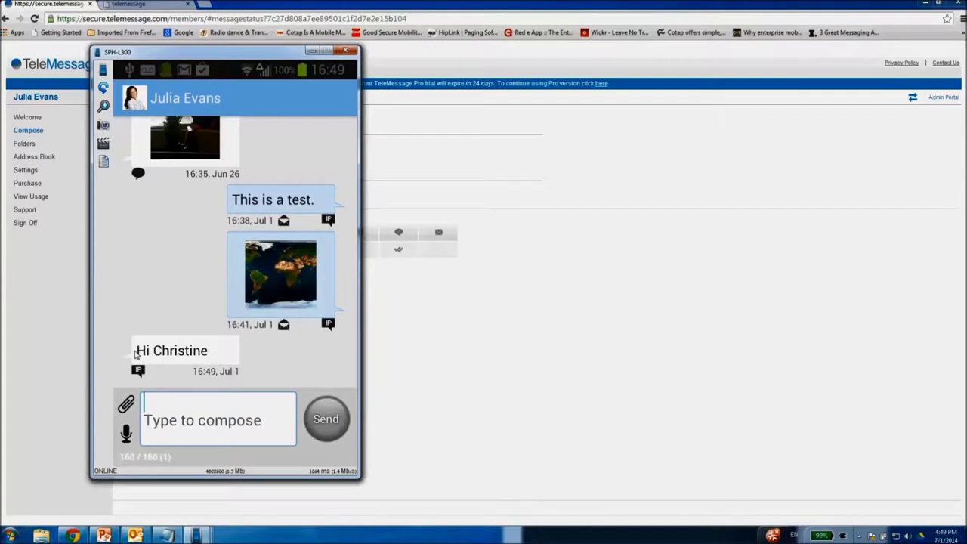
left_click(313, 51)
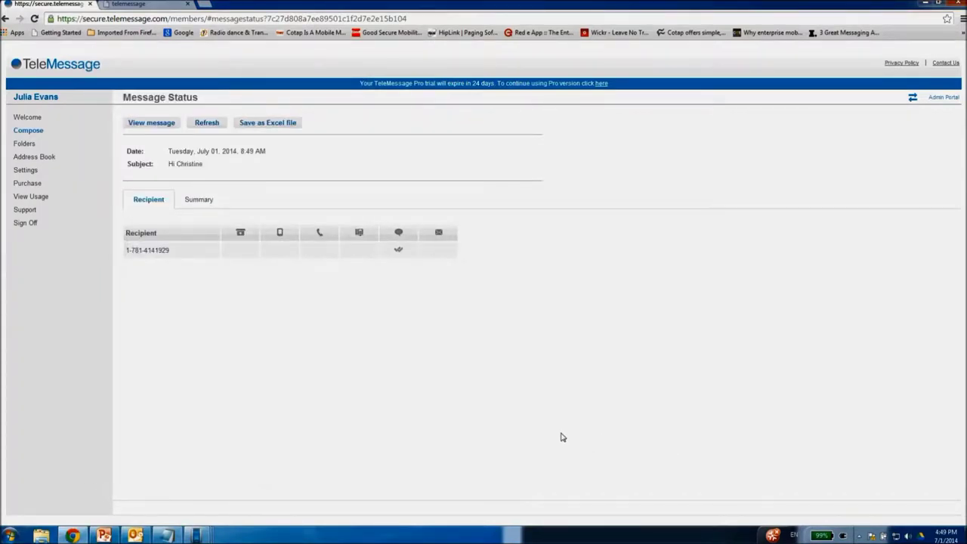
- Send 'This is a voice message' to the recipient's phone number via its (Voice) address
left_click(38, 133)
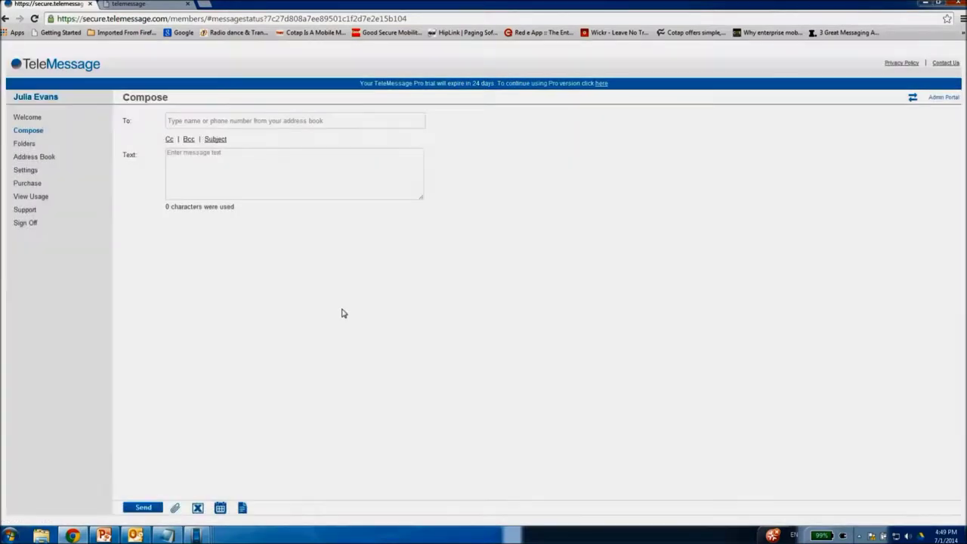
left_click(244, 121)
type("1")
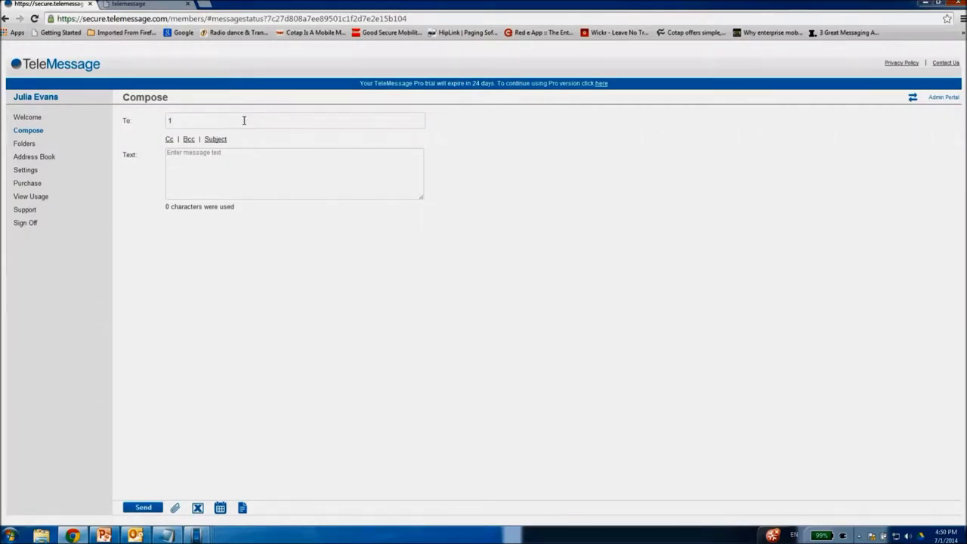
type("7")
key("BackSpace")
key("BackSpace")
type("fr")
key("BackSpace")
key("BackSpace")
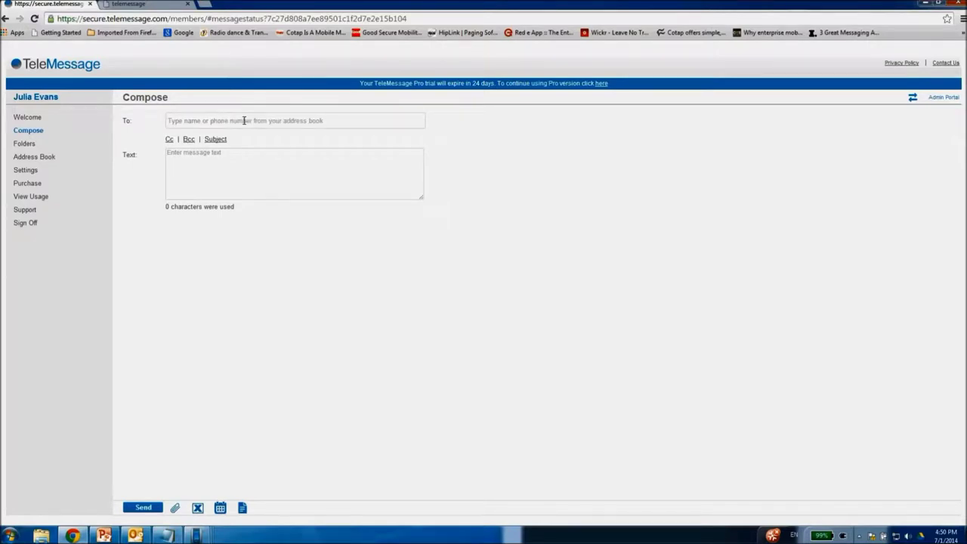
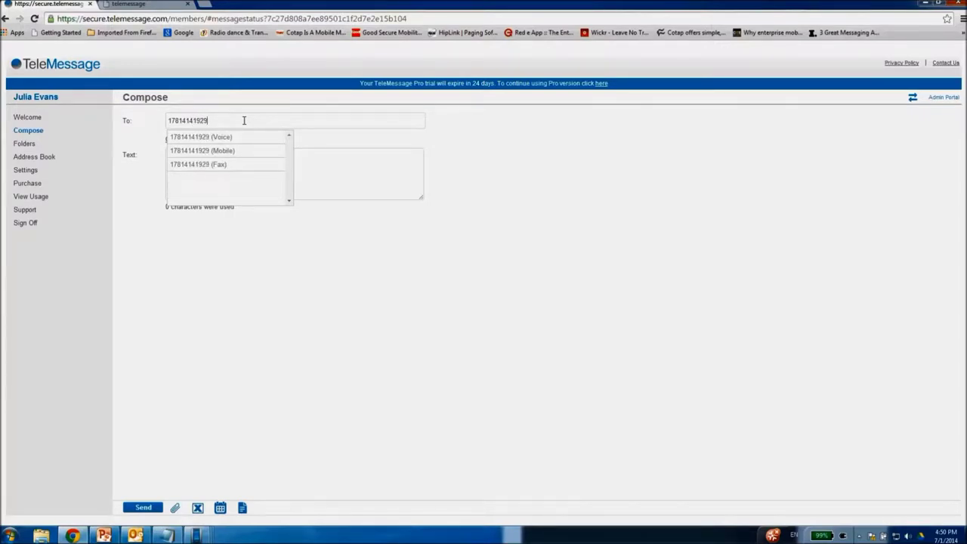
left_click(199, 140)
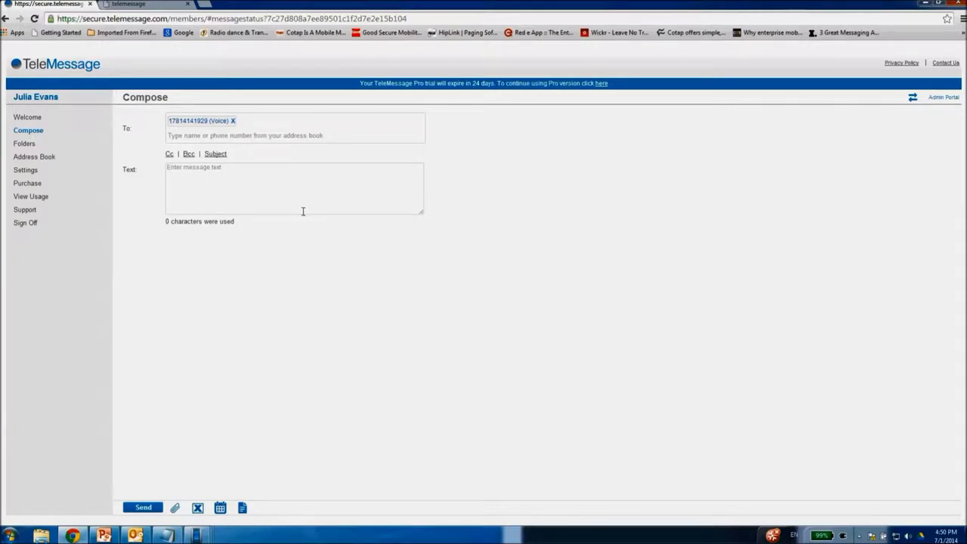
type("This is a voice message")
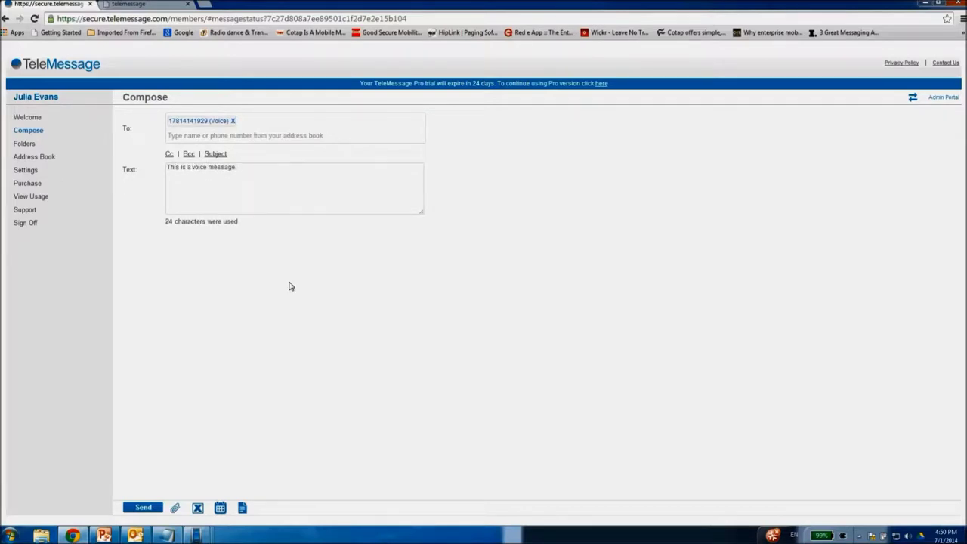
left_click(144, 508)
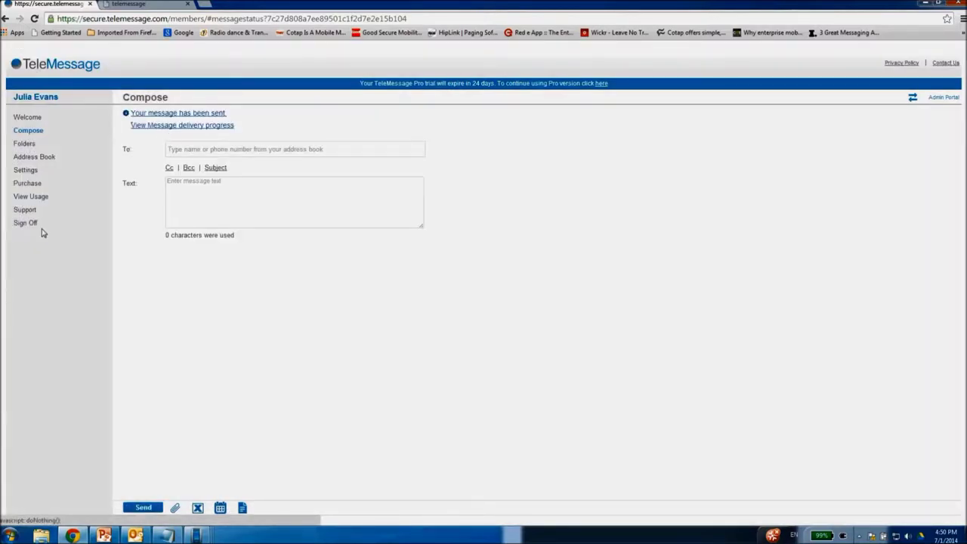
- Check the voice message's in-progress delivery status, then return to a blank Compose page
left_click(223, 129)
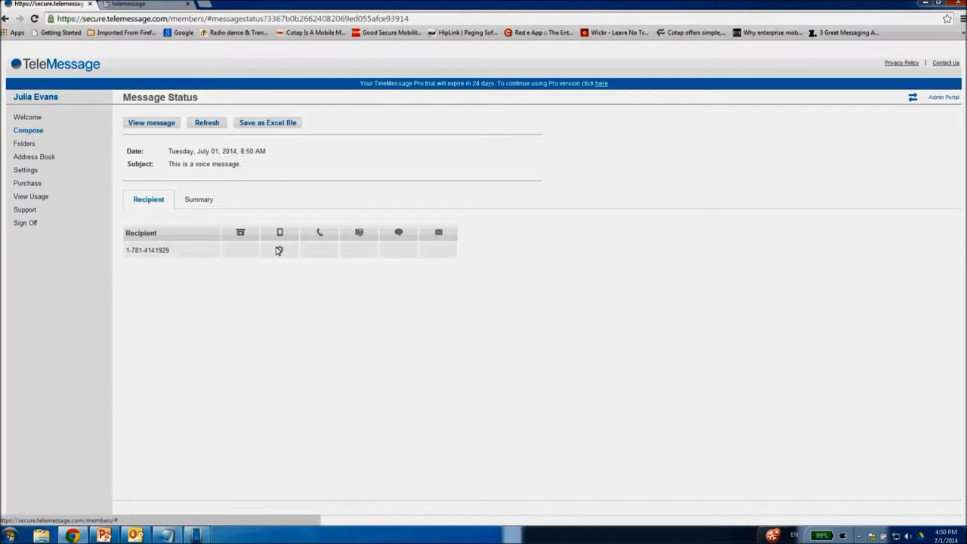
mouse_move(281, 250)
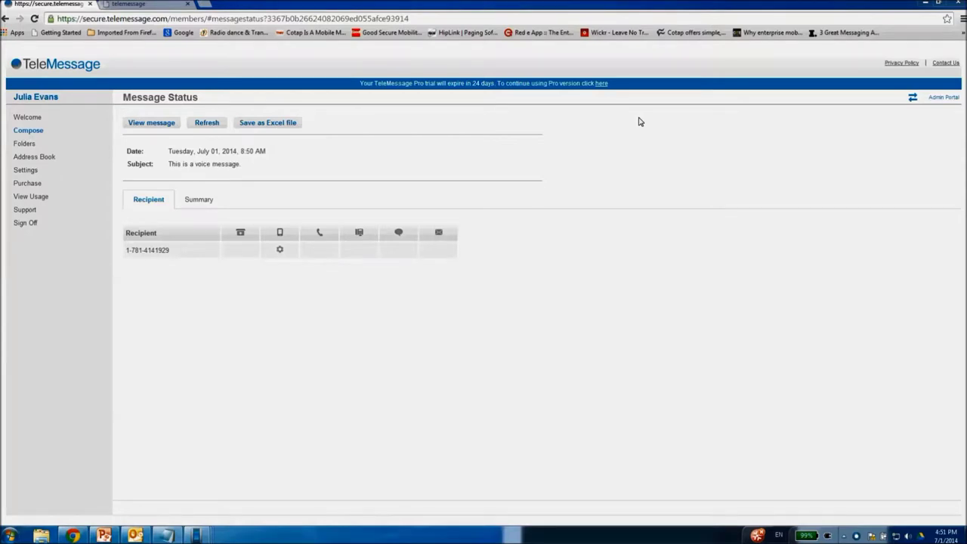
left_click(39, 132)
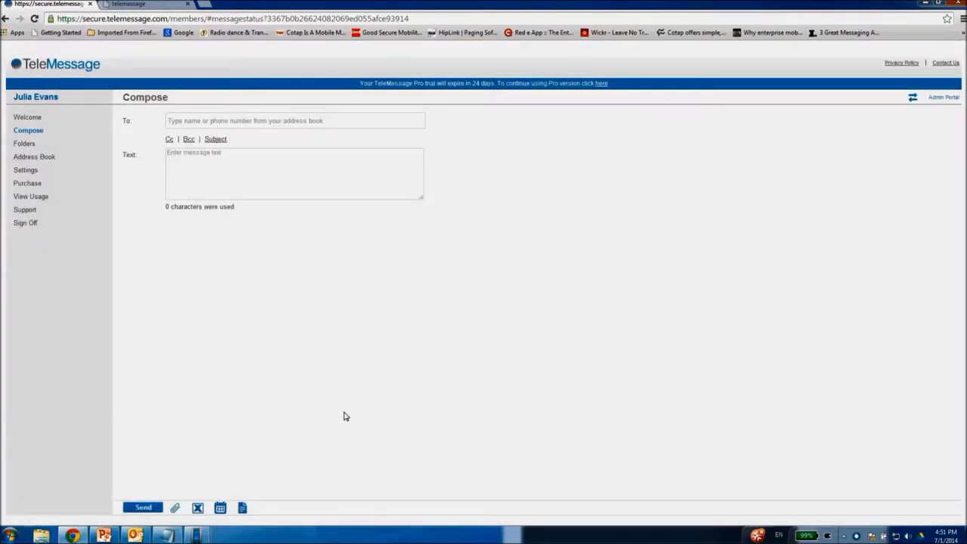
left_click(176, 510)
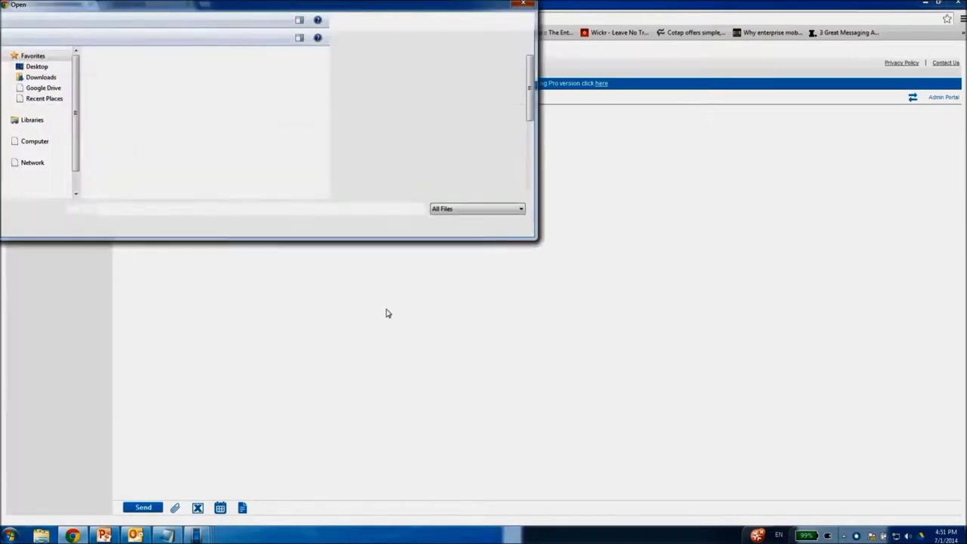
left_click(43, 68)
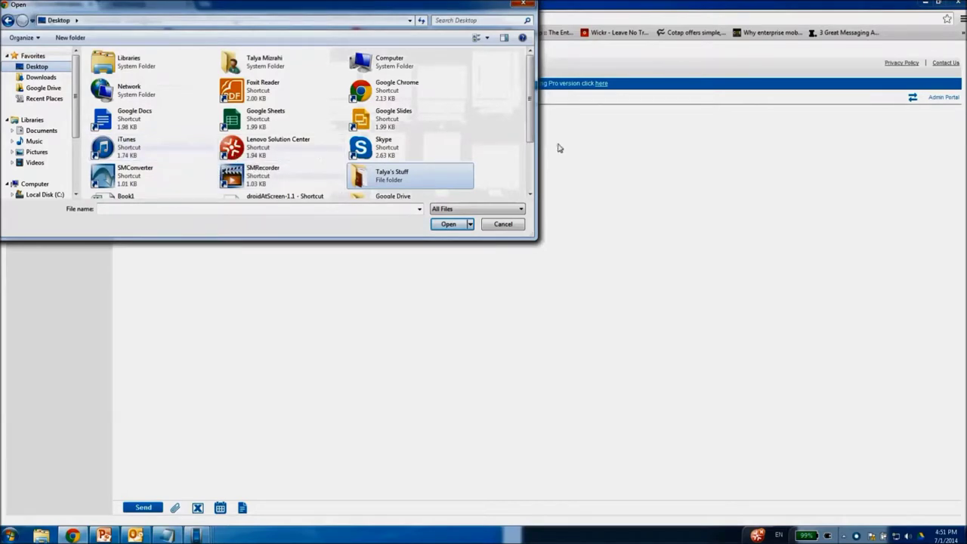
left_click_drag(530, 132, 527, 91)
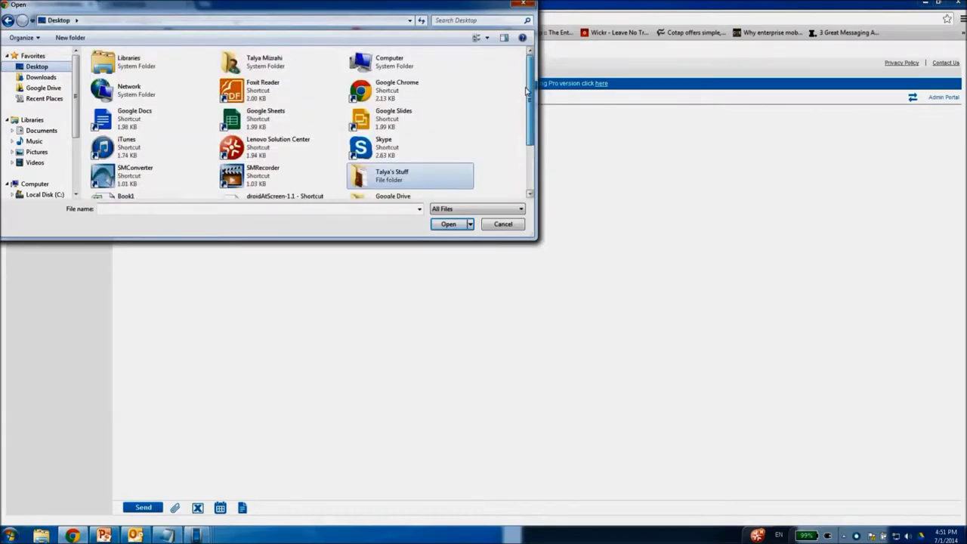
left_click(524, 5)
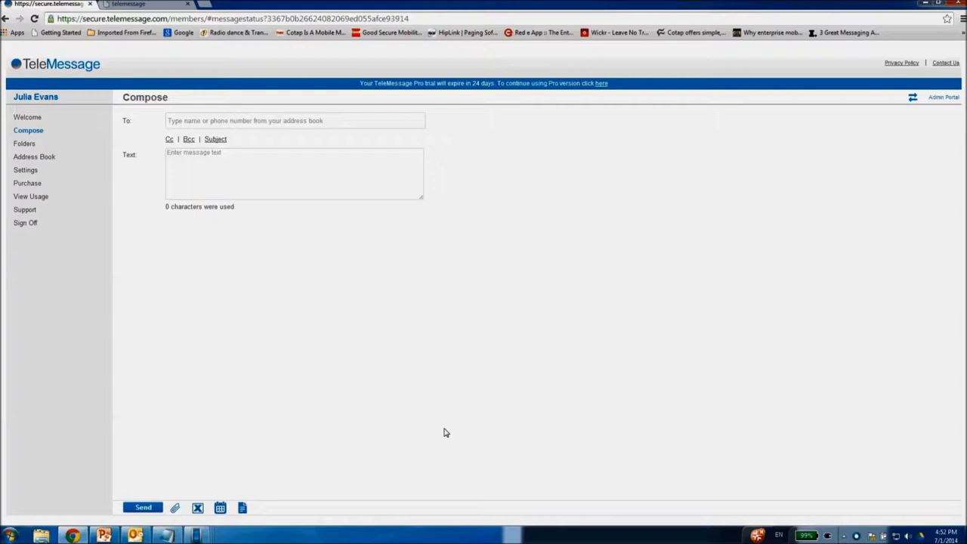
- Review the SMS/IP tab under Settings > Preferences, then open the View Usage report
left_click(29, 170)
left_click(34, 184)
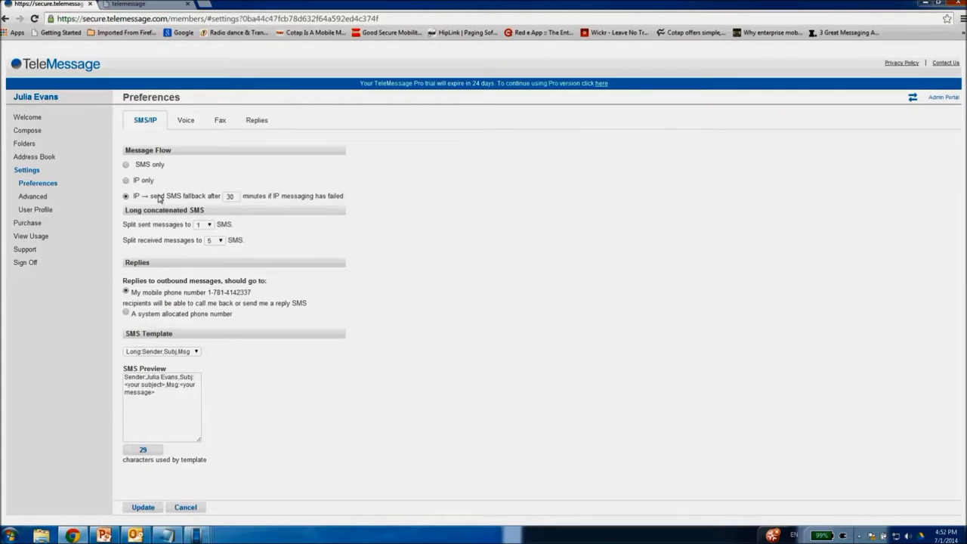
left_click(44, 237)
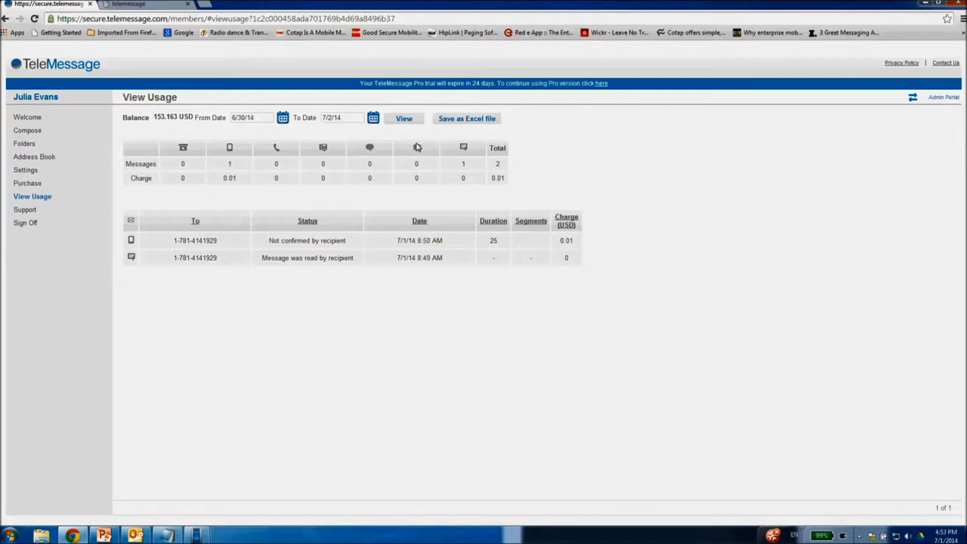
- Highlight the first message's 0.01 USD charge in the usage report
double_click(574, 241)
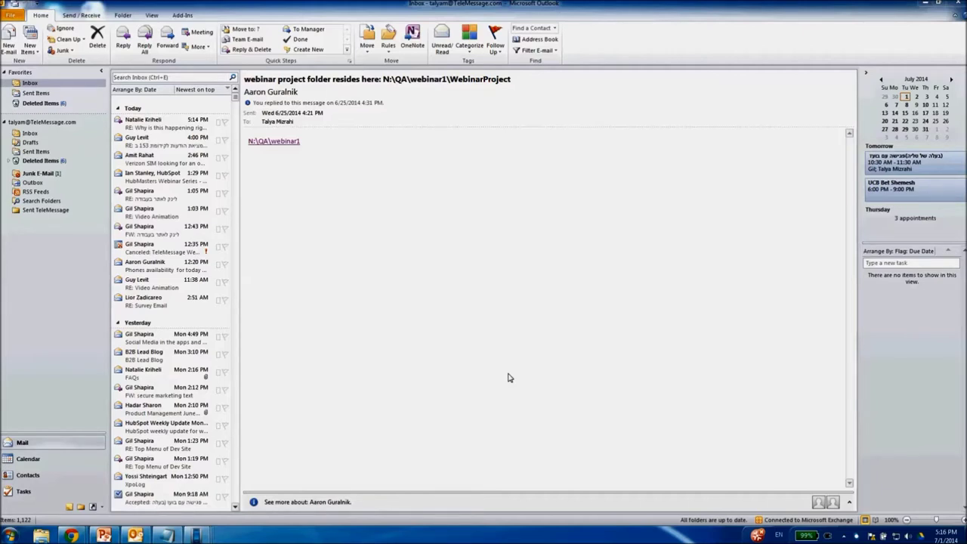
- Show the Add-Ins tab and start a New TeleMessage in Outlook
left_click(190, 16)
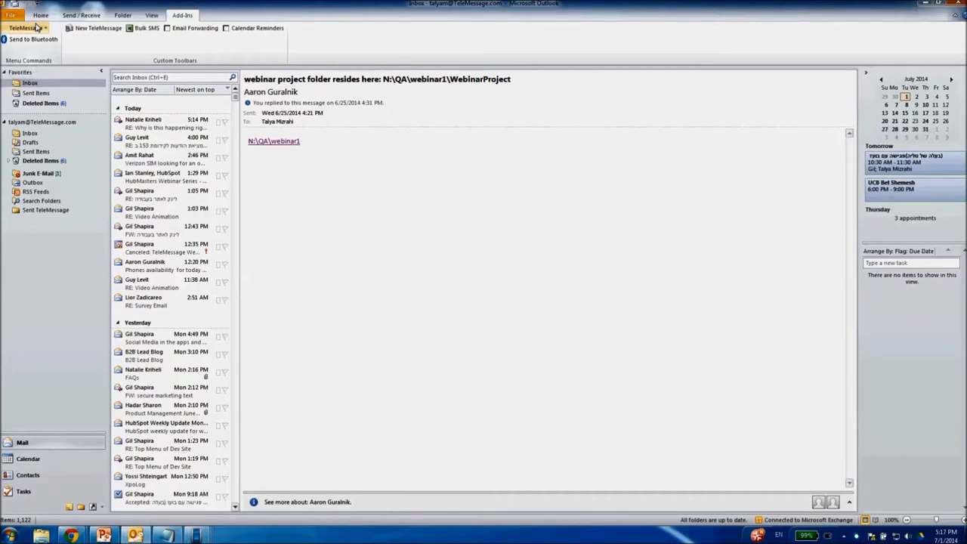
left_click(87, 27)
- Set From to the TeleMessage account and enter the recipient's phone number, confirmed in Select Names
left_click(148, 228)
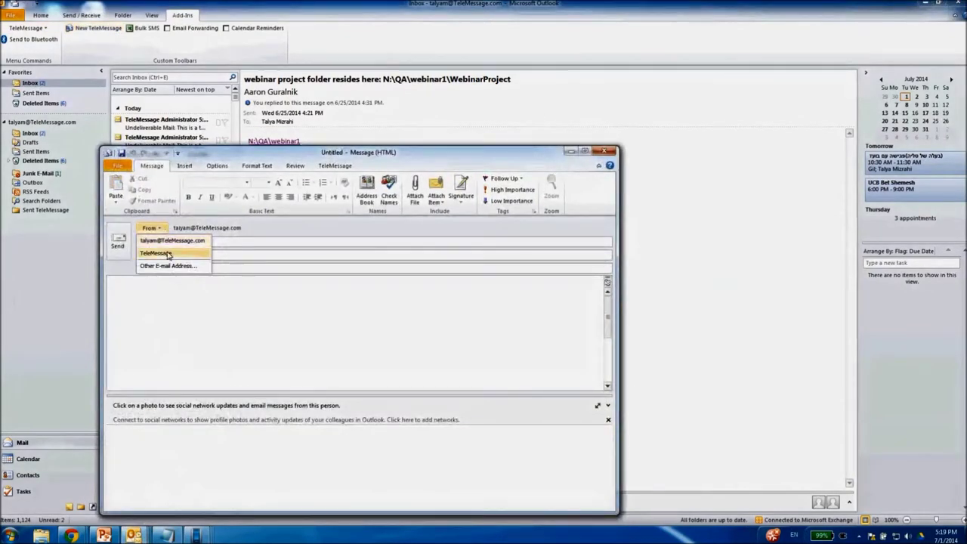
left_click(162, 250)
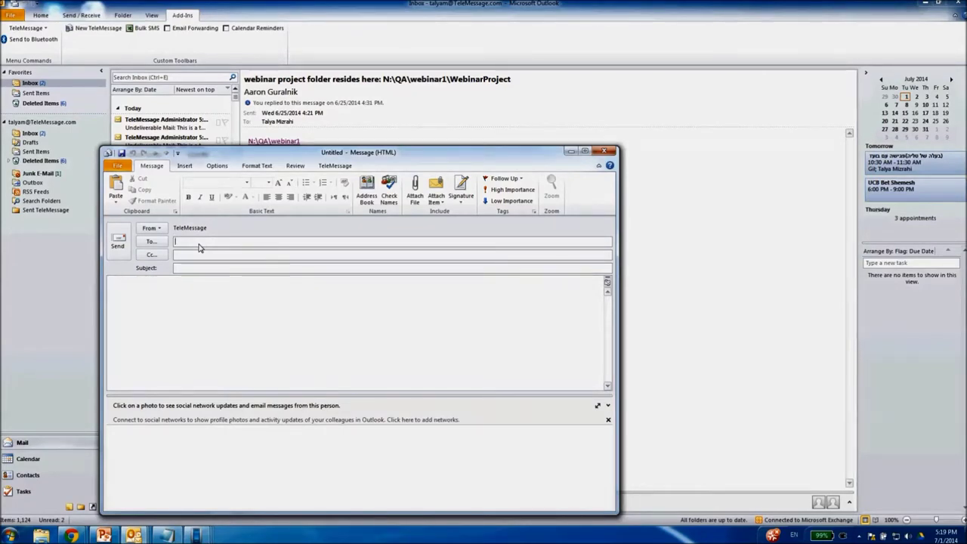
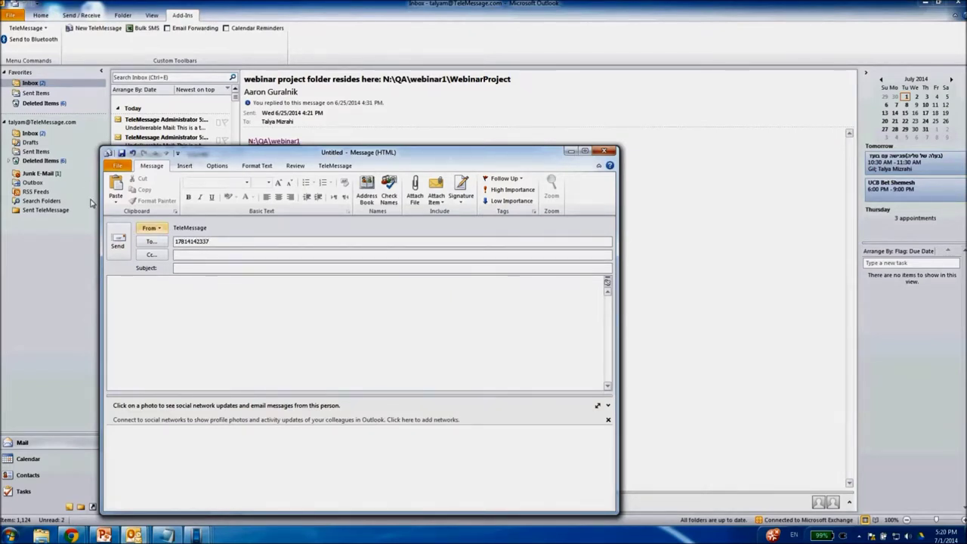
left_click(161, 244)
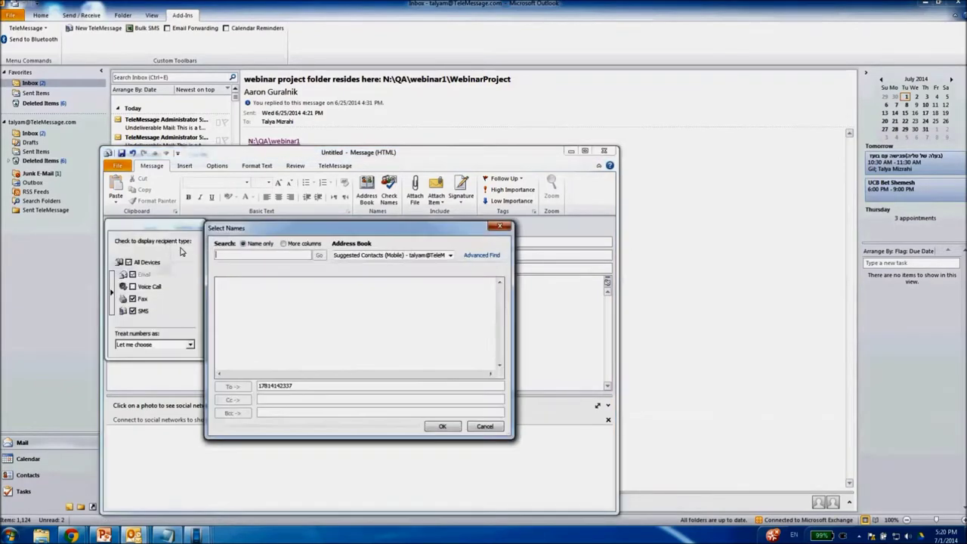
left_click(443, 427)
- Type 'This is a test.' and send it to the number's SMS address without a subject
left_click(192, 299)
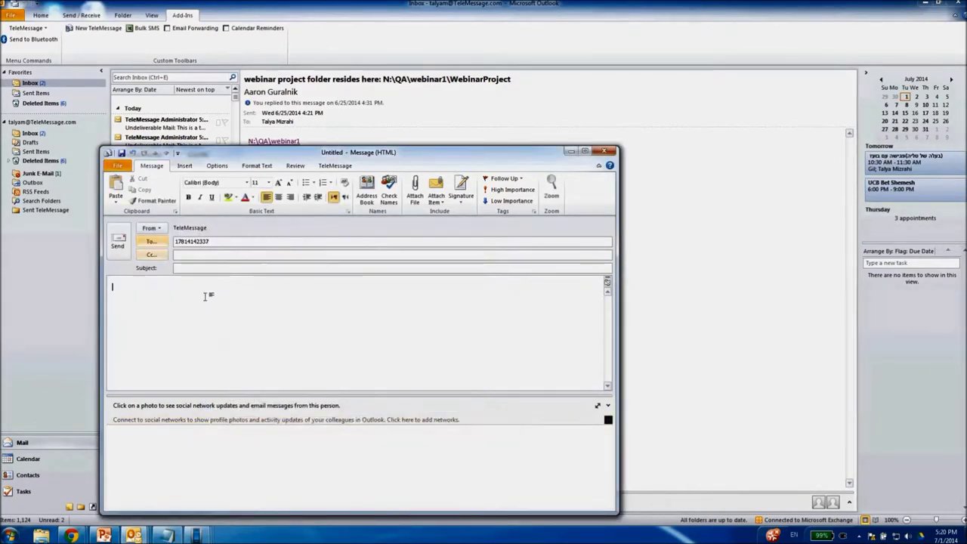
type("t")
key("BackSpace")
type("This is a test.")
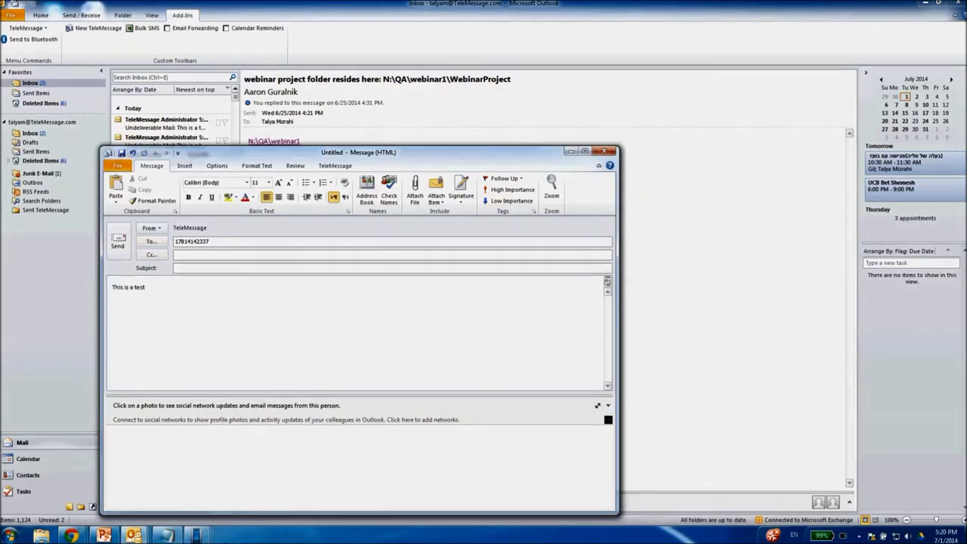
left_click(118, 241)
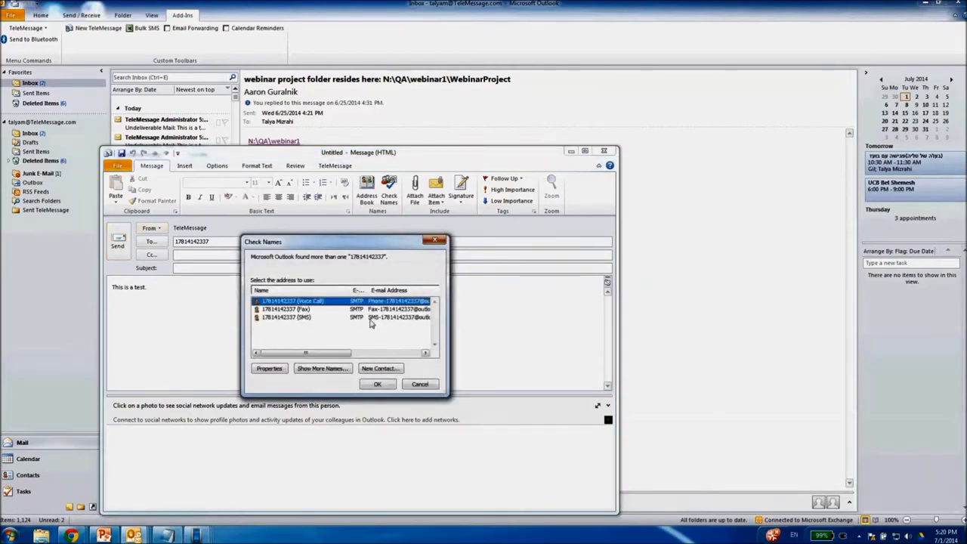
left_click(337, 318)
left_click(377, 384)
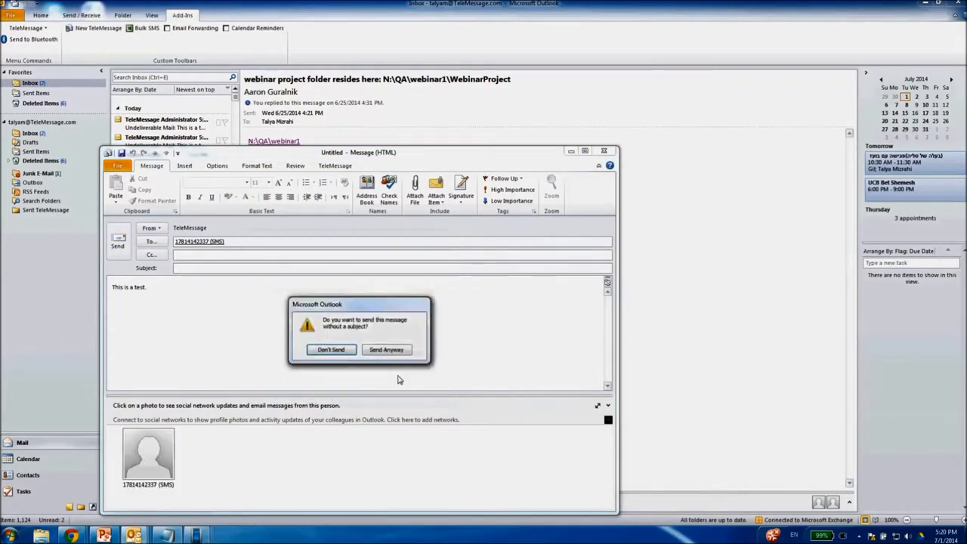
left_click(382, 353)
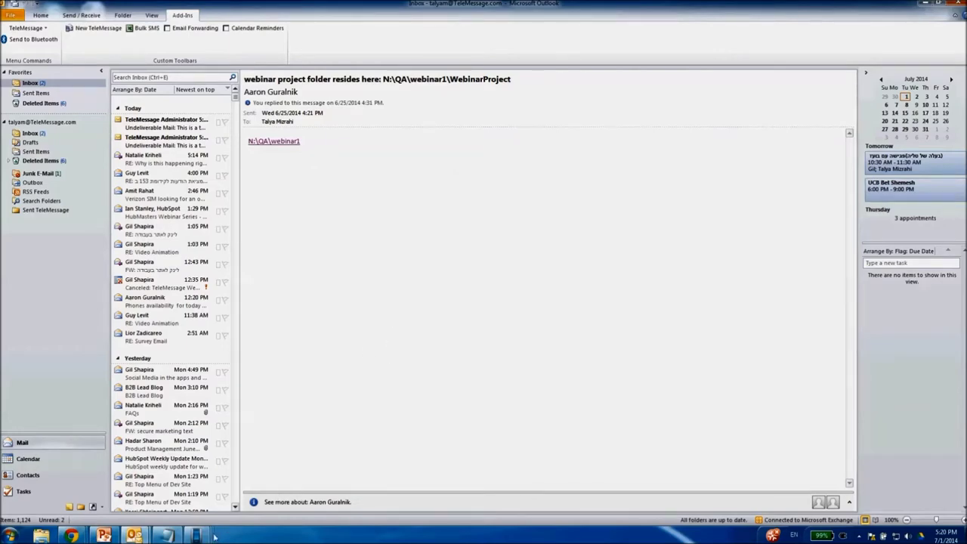
mouse_move(214, 537)
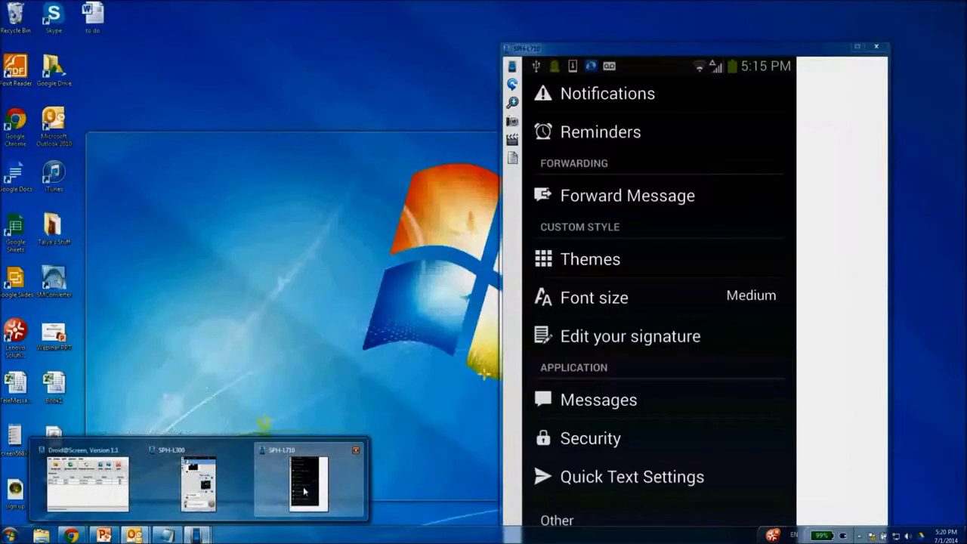
- Check the test message in the SPH-L710 phone's Messages, then minimize the phone window
left_click(305, 492)
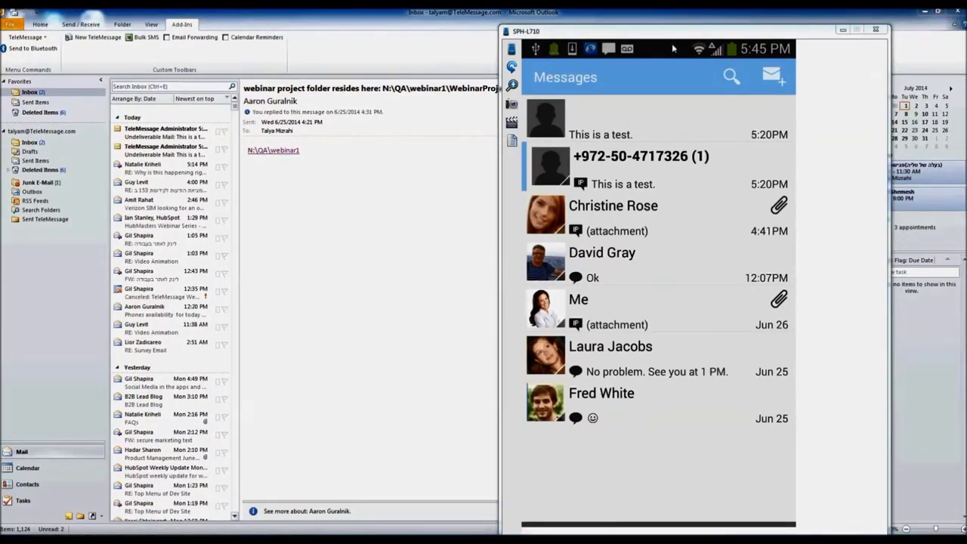
left_click(842, 30)
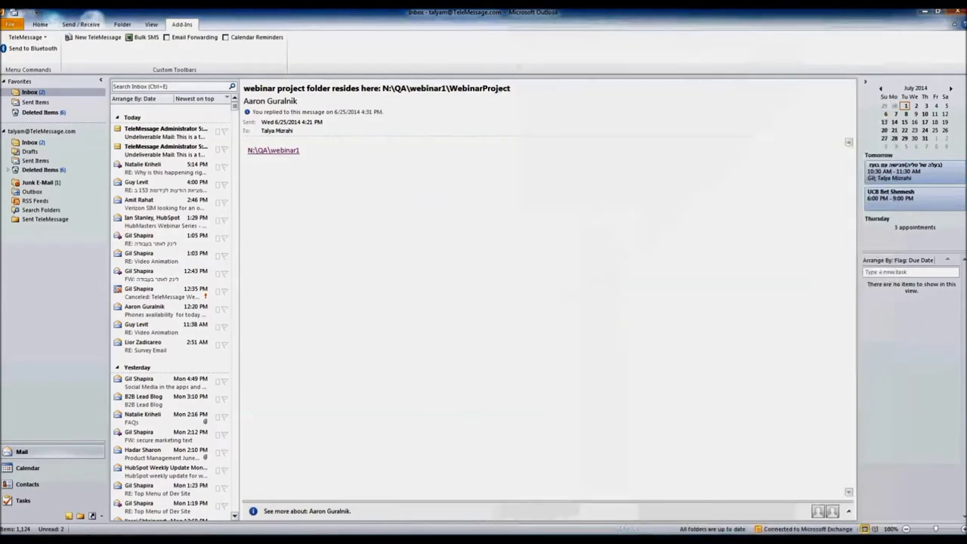
- Open SMS Settings from the TeleMessage menu's Options submenu
left_click(35, 39)
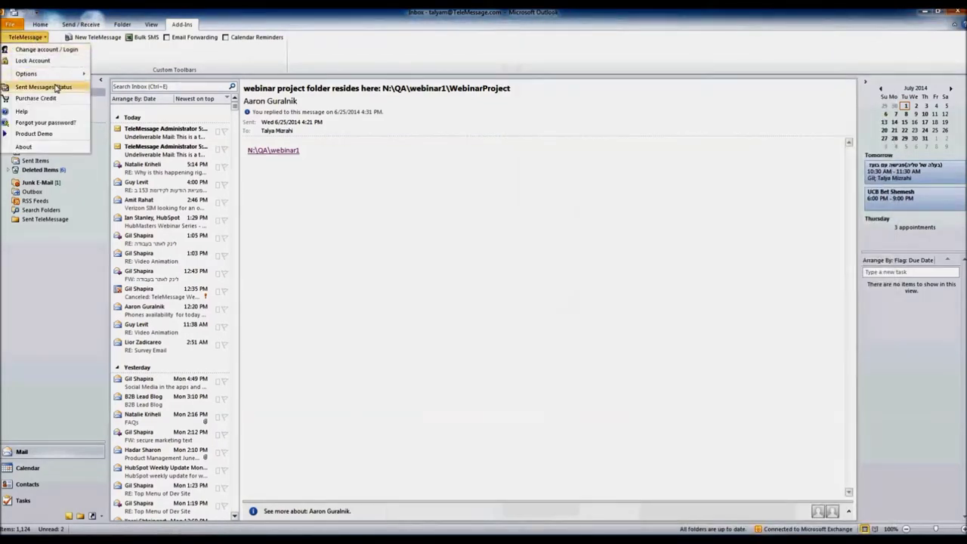
mouse_move(62, 75)
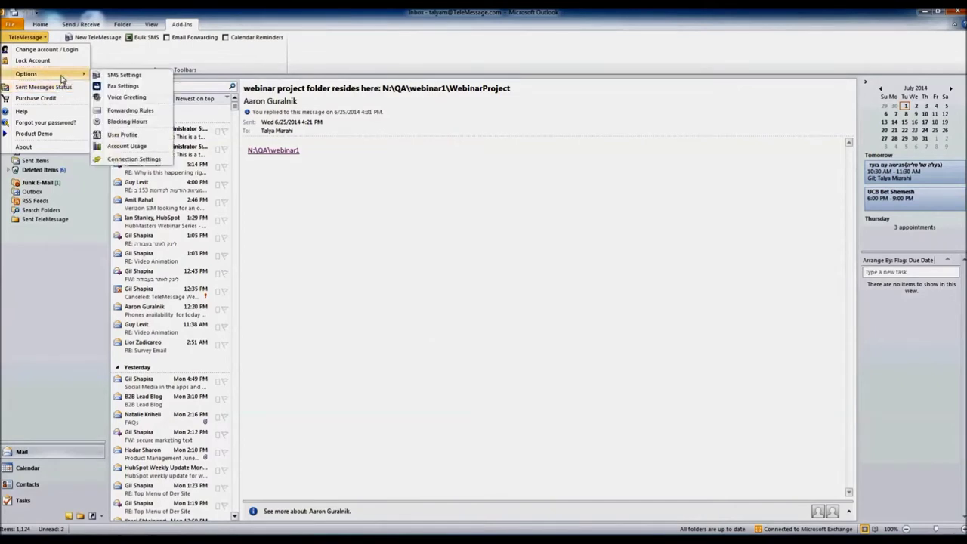
left_click(155, 78)
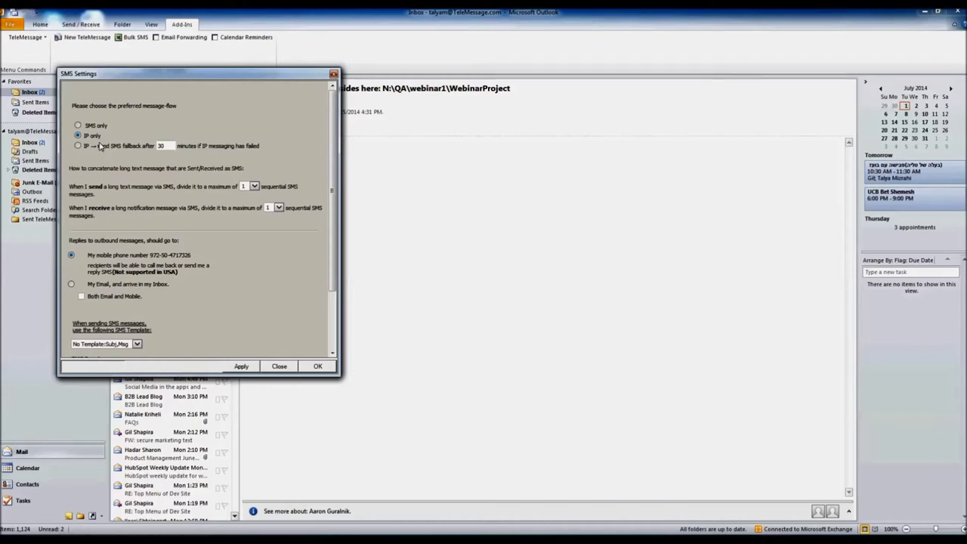
- Set SMS replies to arrive as email in 'My Email, and arrive in my Inbox', then close the settings
left_click(71, 284)
left_click(333, 73)
left_click(39, 24)
- Browse Global Address List contacts and SMS entries in a new email, then discard it unsaved
left_click(7, 55)
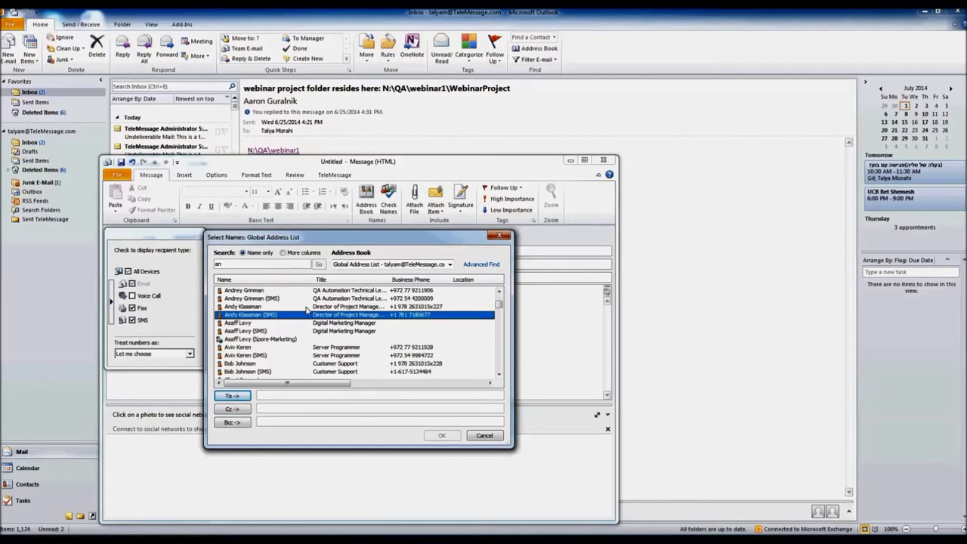
left_click(499, 235)
left_click(614, 160)
left_click(486, 306)
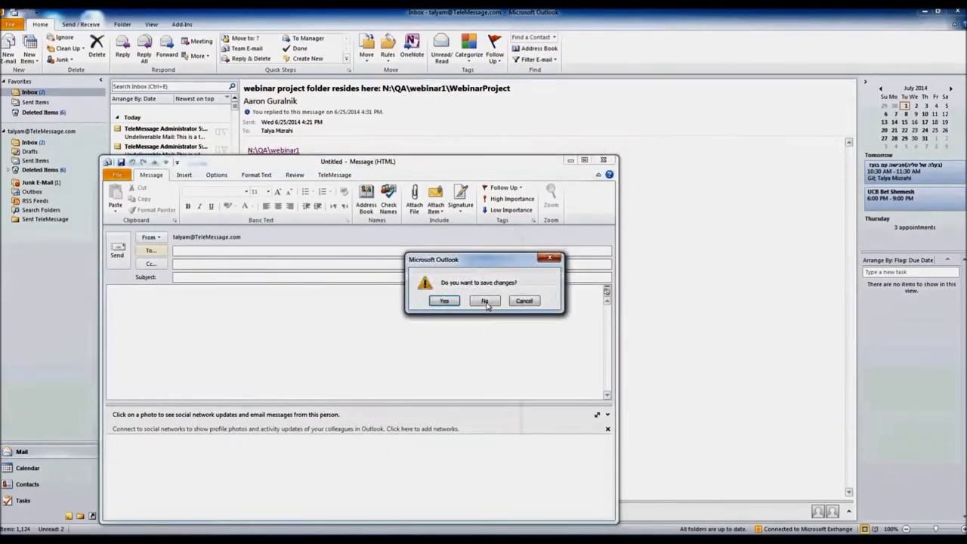